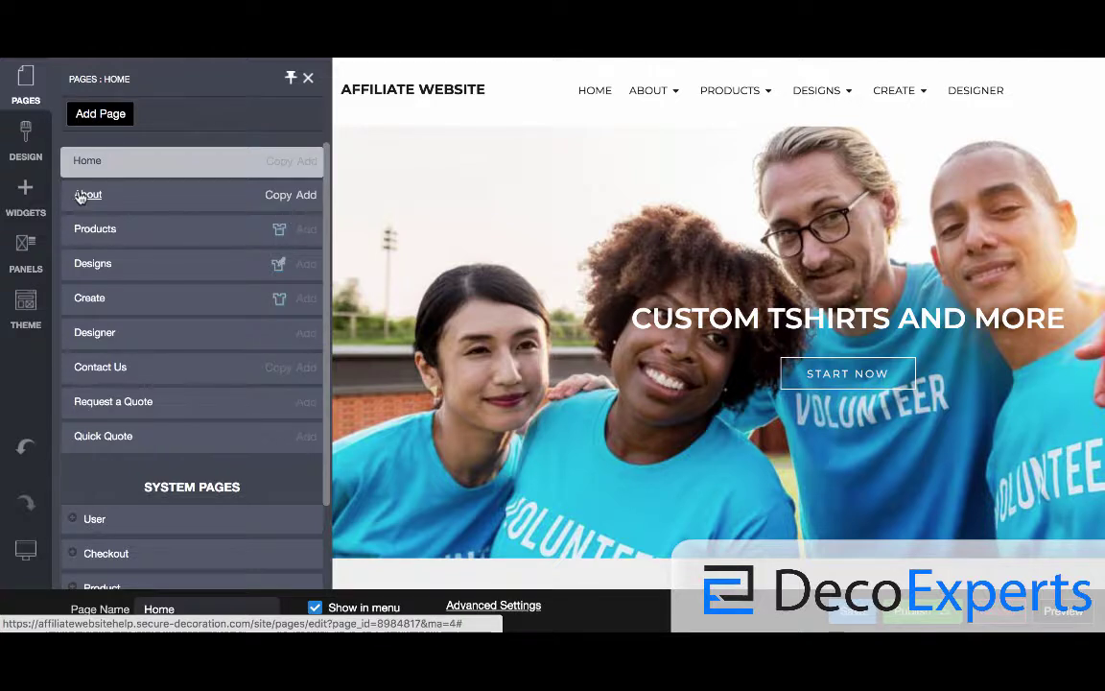
# Step: Open the About page and add a Page Title widget to its empty row
pyautogui.click(81, 195)
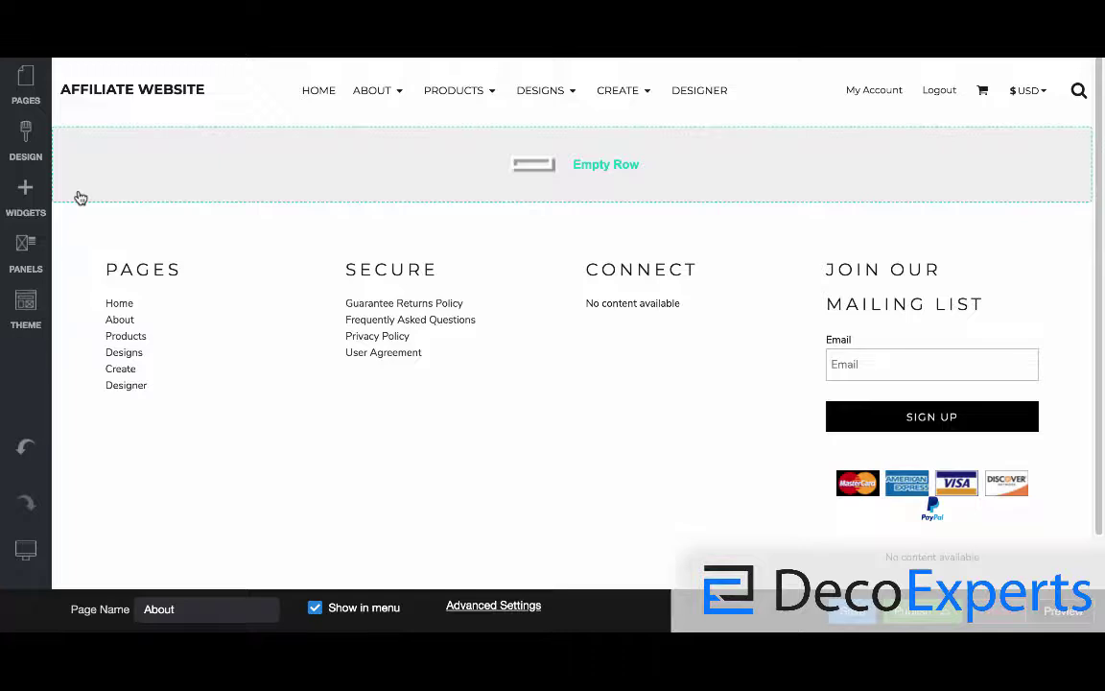
pyautogui.click(23, 199)
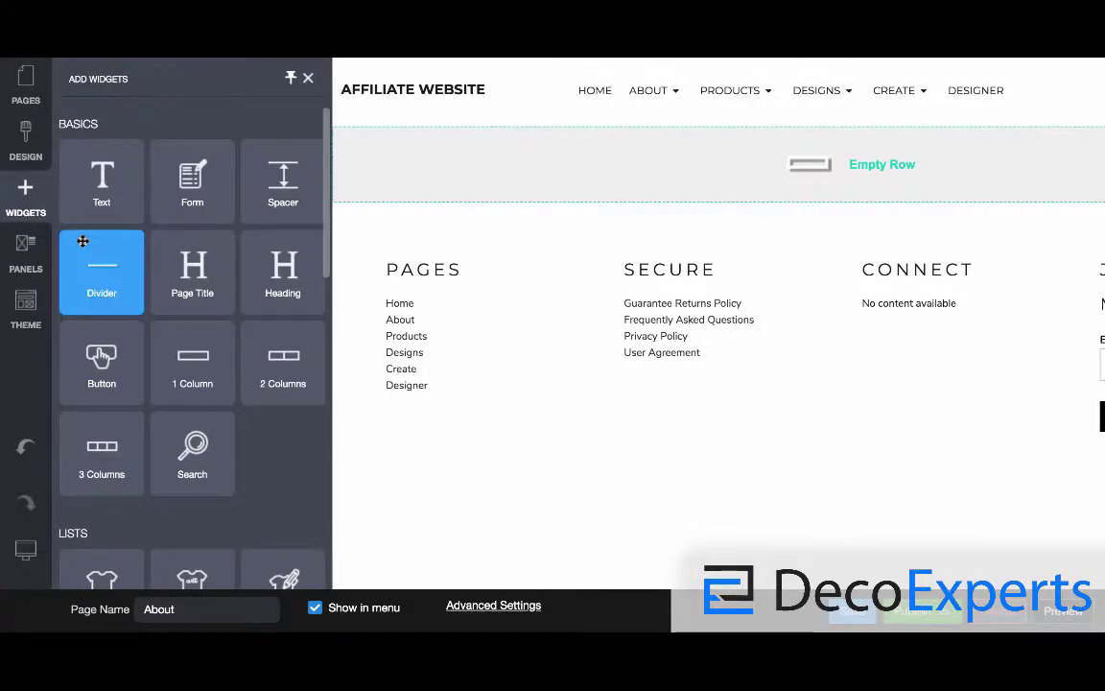
pyautogui.moveTo(192, 269); pyautogui.dragTo(273, 171)
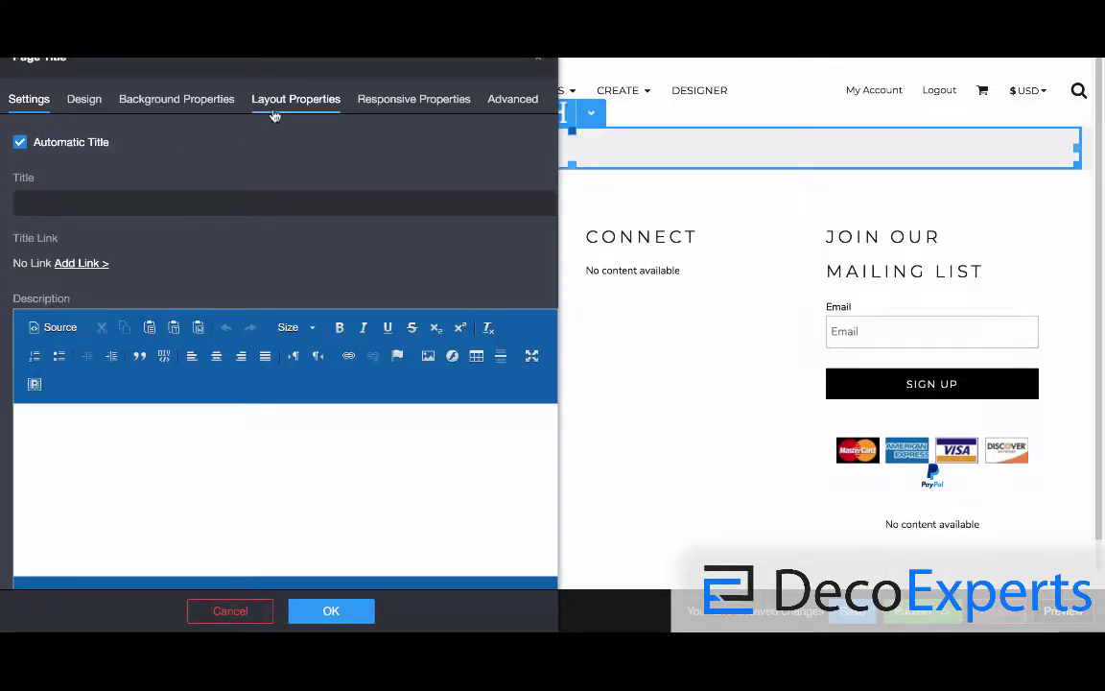
# Step: Set the page title's layout alignment to Center and check its title settings
pyautogui.click(274, 105)
pyautogui.click(79, 190)
pyautogui.click(81, 251)
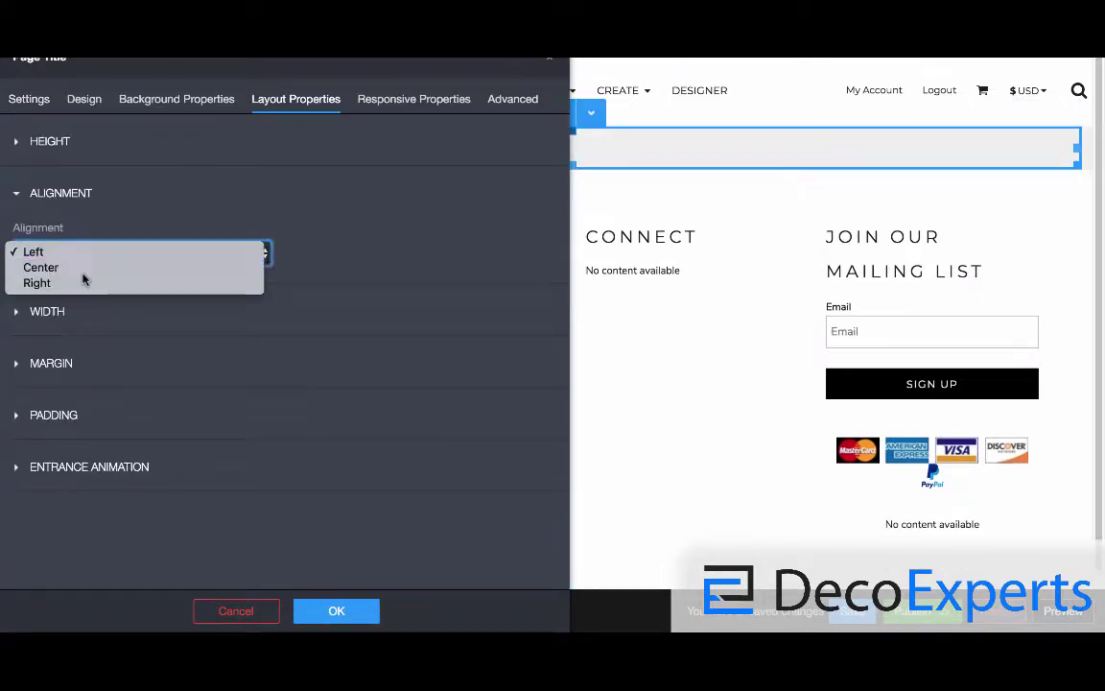
pyautogui.click(57, 268)
pyautogui.click(338, 614)
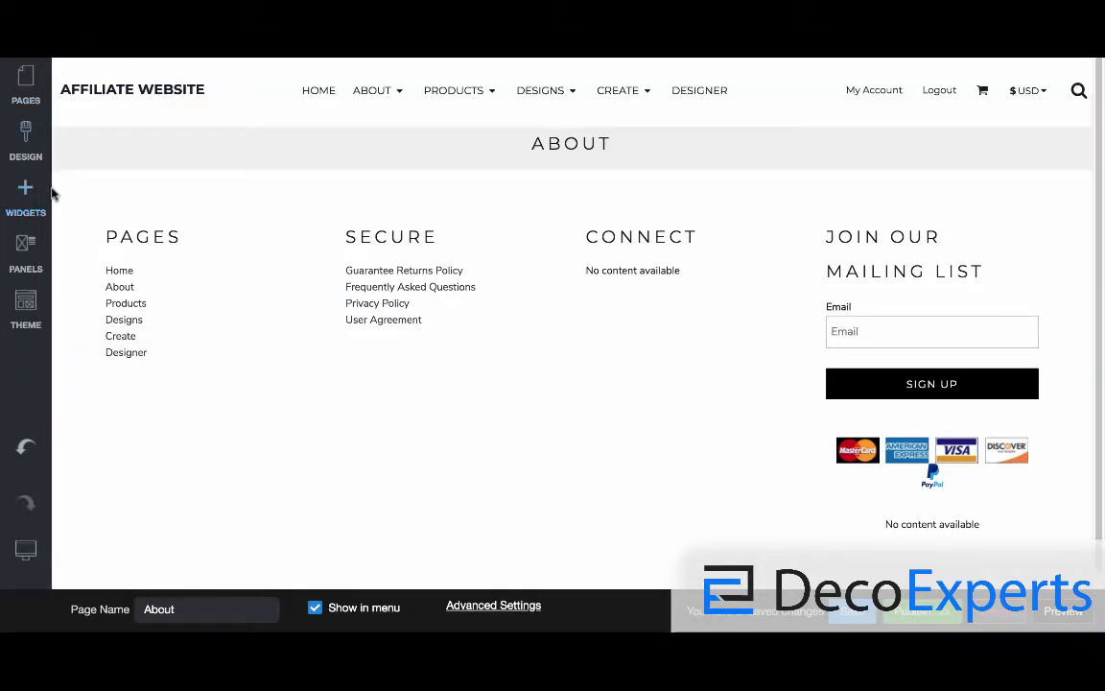
pyautogui.click(358, 157)
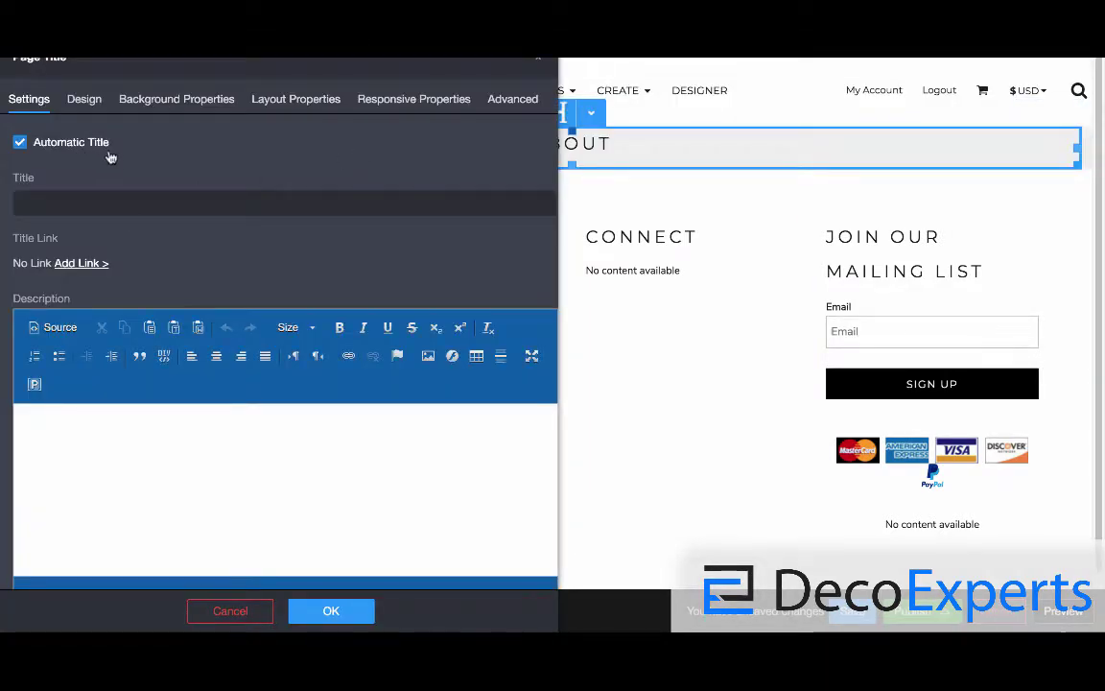
pyautogui.click(331, 611)
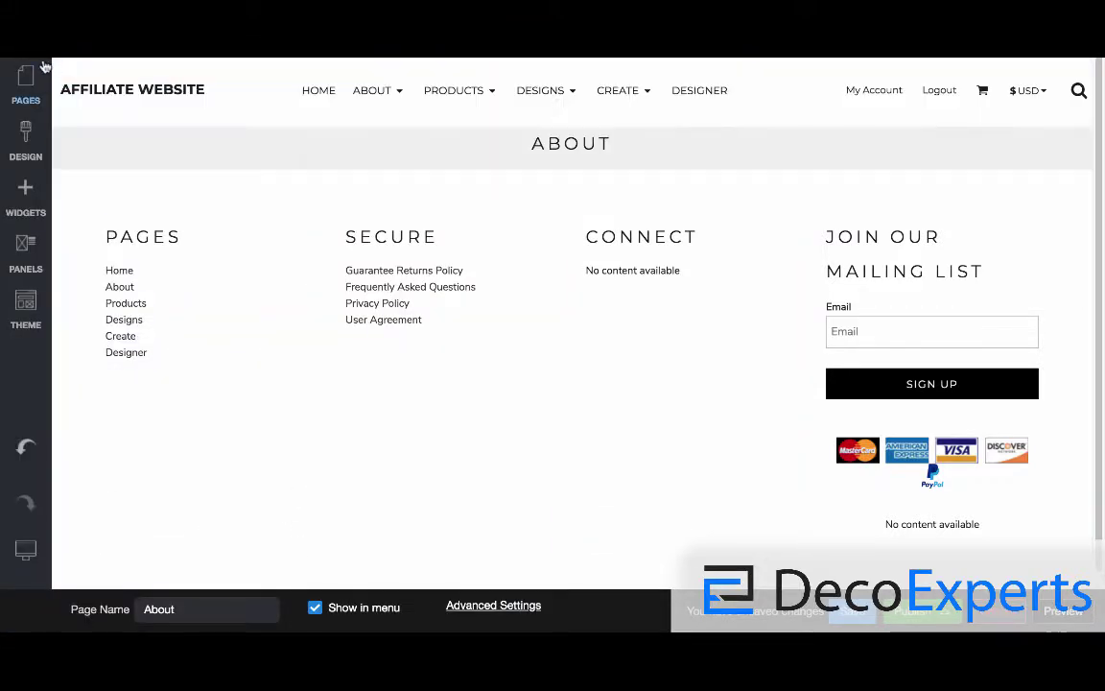
# Step: Add a one-column row below the About title and place a Text widget in it
pyautogui.click(26, 192)
pyautogui.moveTo(192, 367); pyautogui.dragTo(255, 162)
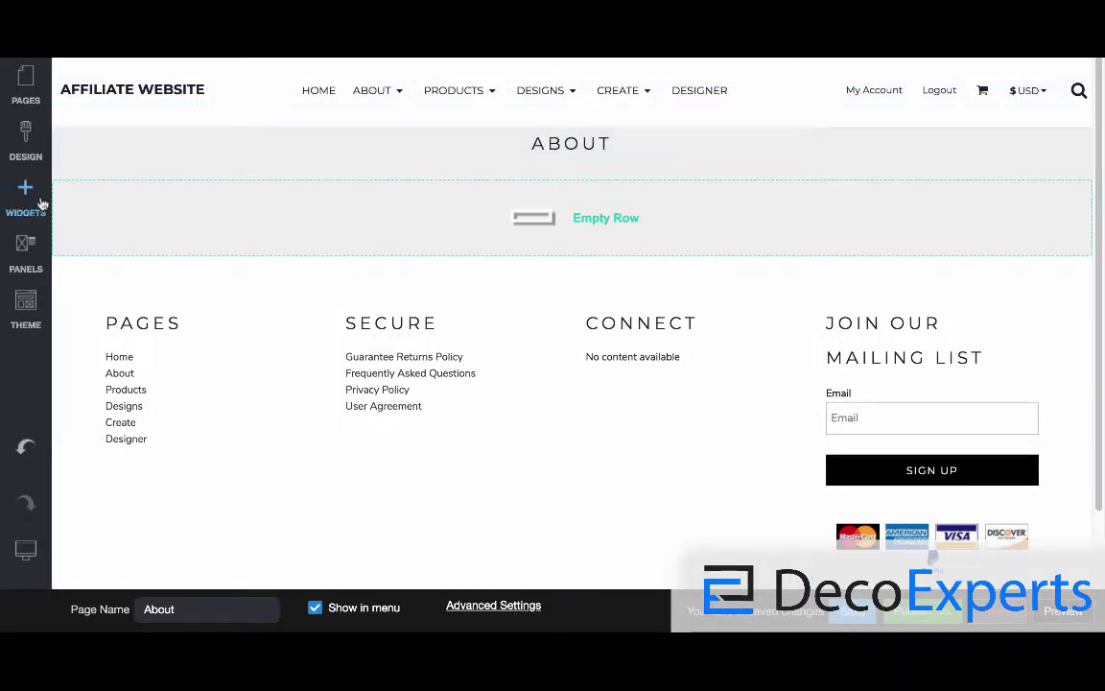
pyautogui.click(29, 207)
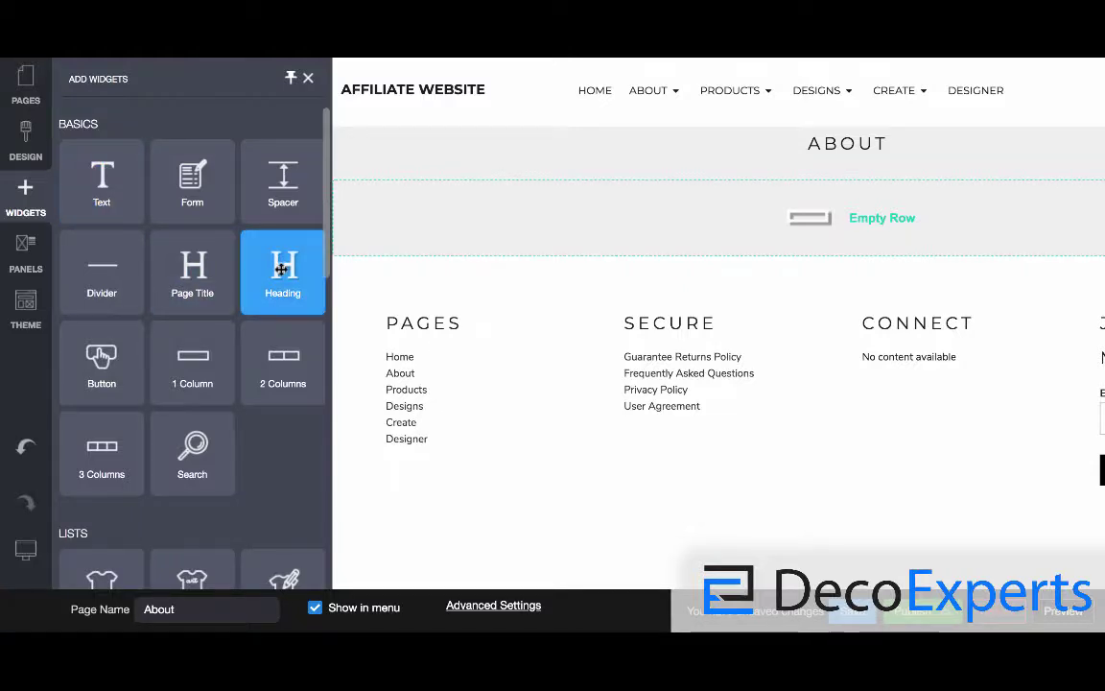
pyautogui.moveTo(101, 172); pyautogui.dragTo(278, 208)
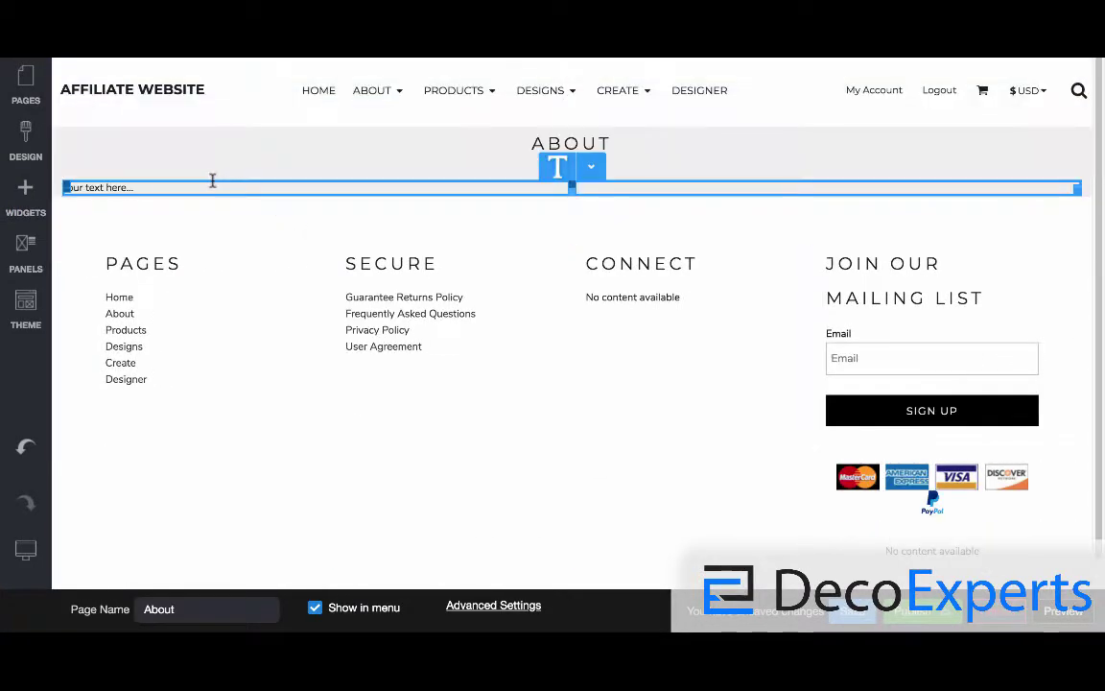
pyautogui.doubleClick(212, 185)
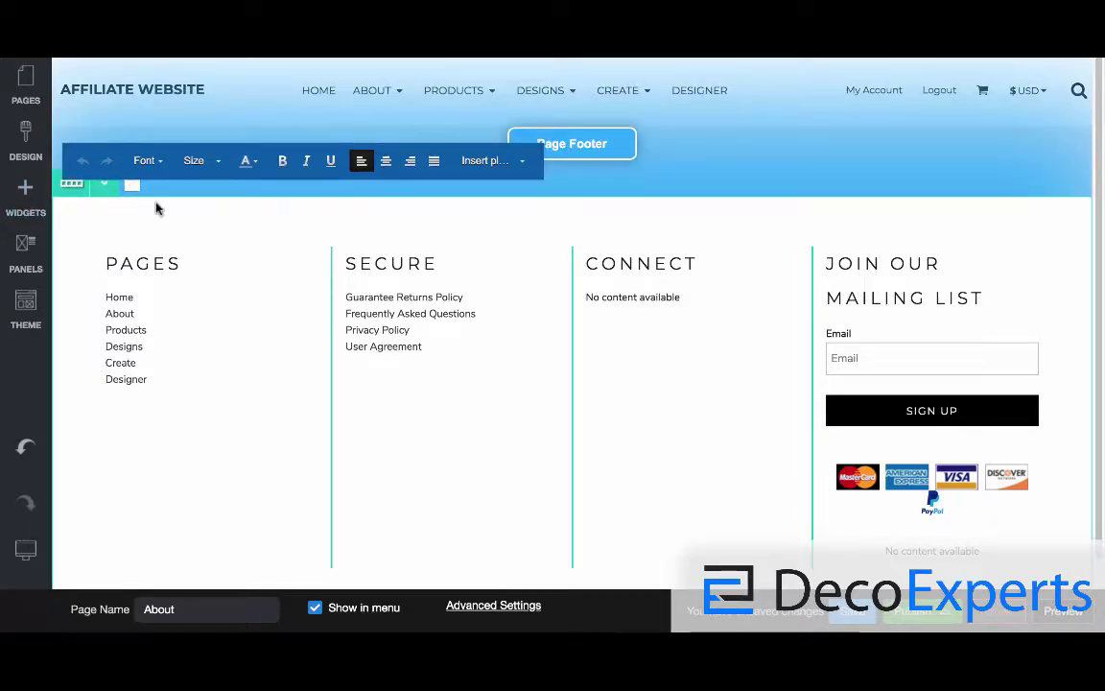
pyautogui.click(192, 197)
# Step: Add a two-column row between the title and the text, and move the text widget into its left column
pyautogui.click(25, 192)
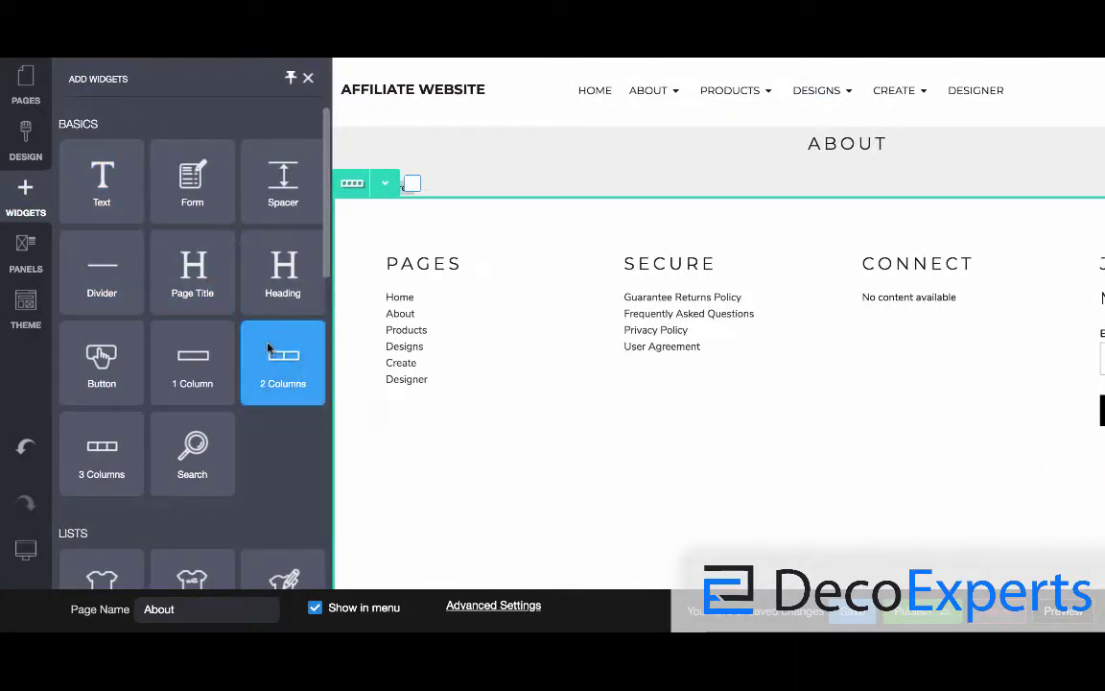
pyautogui.moveTo(268, 349); pyautogui.dragTo(323, 187)
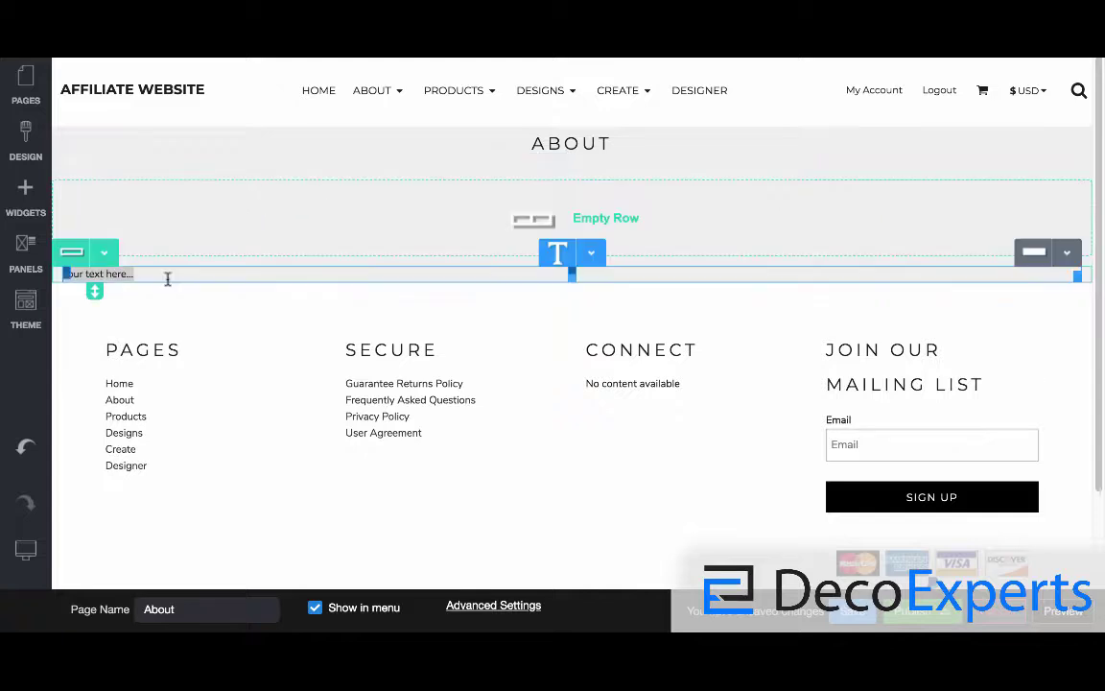
pyautogui.click(591, 253)
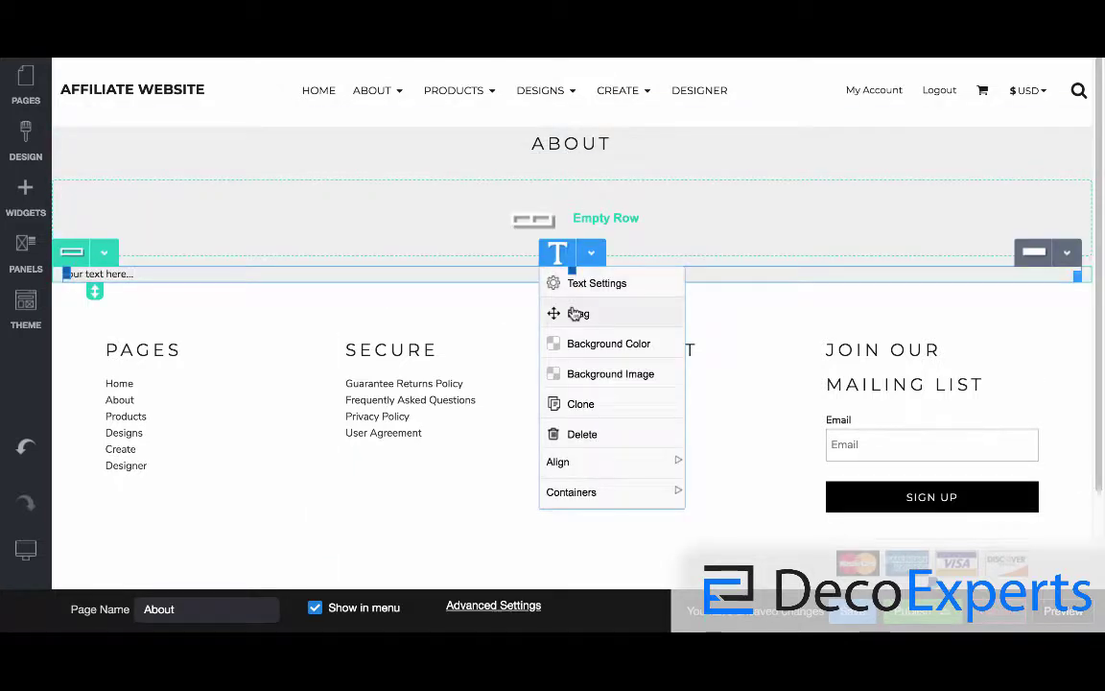
pyautogui.moveTo(575, 313); pyautogui.dragTo(456, 234)
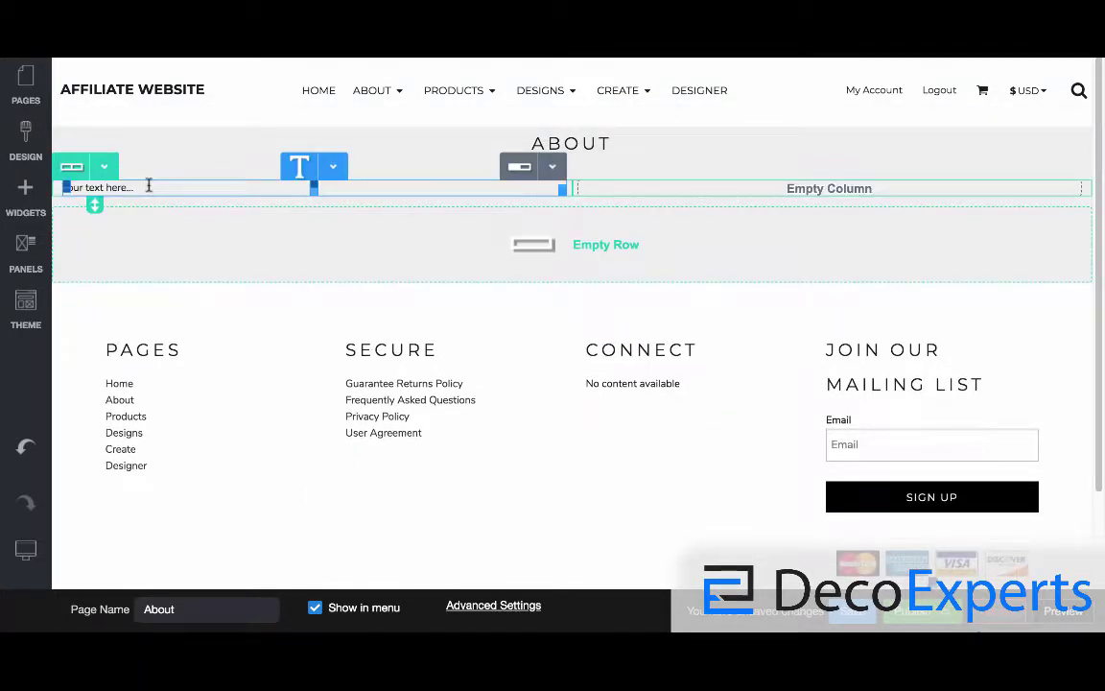
# Step: Add an Image widget to the empty right column using the theme photo of the "Right to be wrong" T-shirt
pyautogui.click(27, 195)
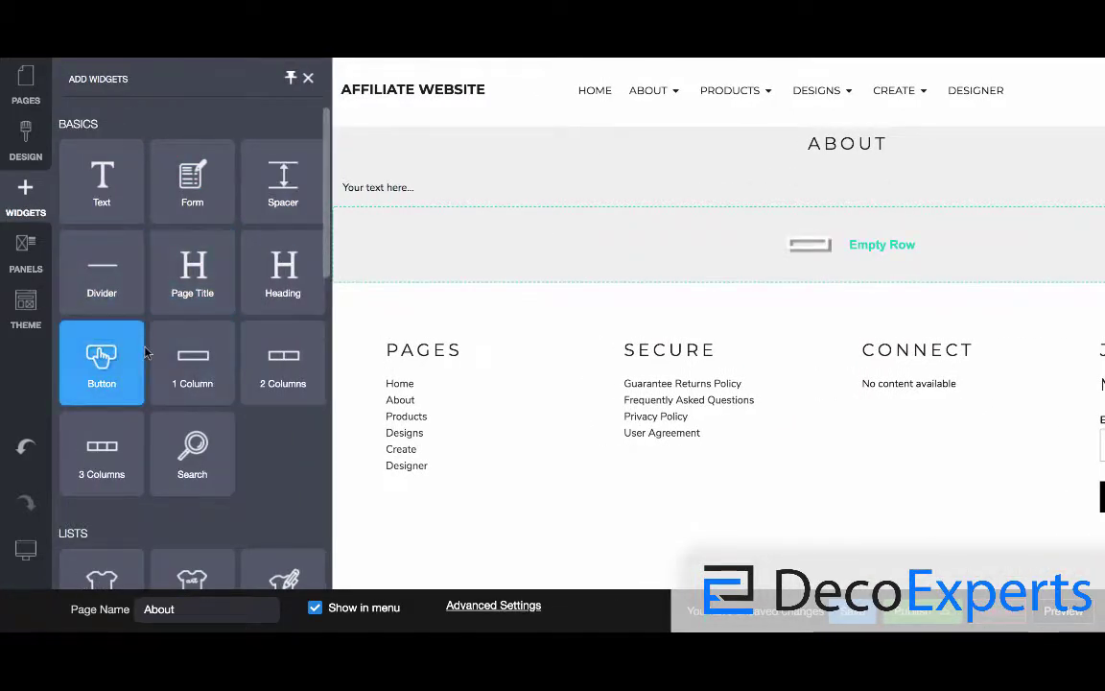
pyautogui.moveTo(325, 215); pyautogui.dragTo(313, 324)
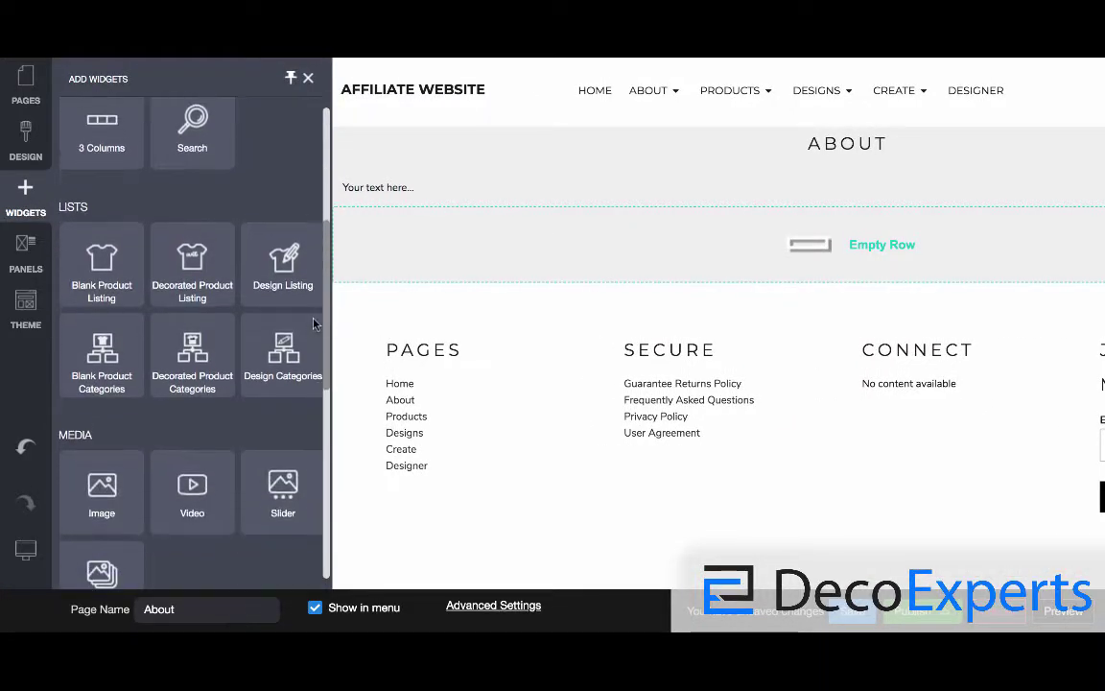
pyautogui.scroll(-2, 313, 325)
pyautogui.moveTo(82, 359); pyautogui.dragTo(664, 187)
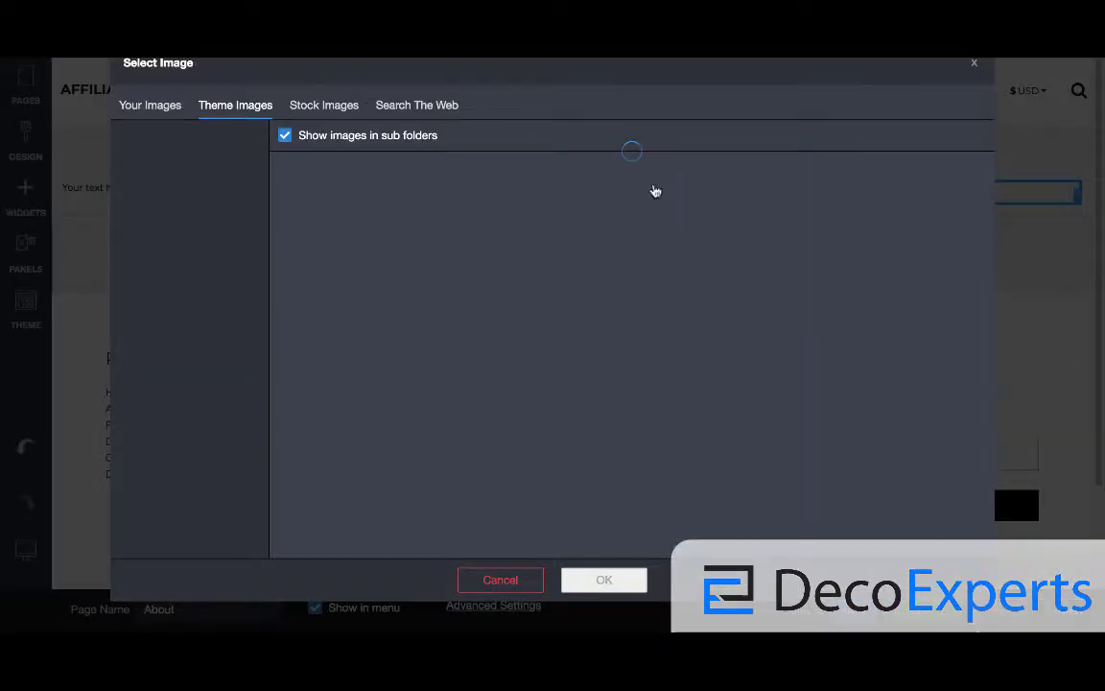
pyautogui.click(486, 226)
pyautogui.click(600, 579)
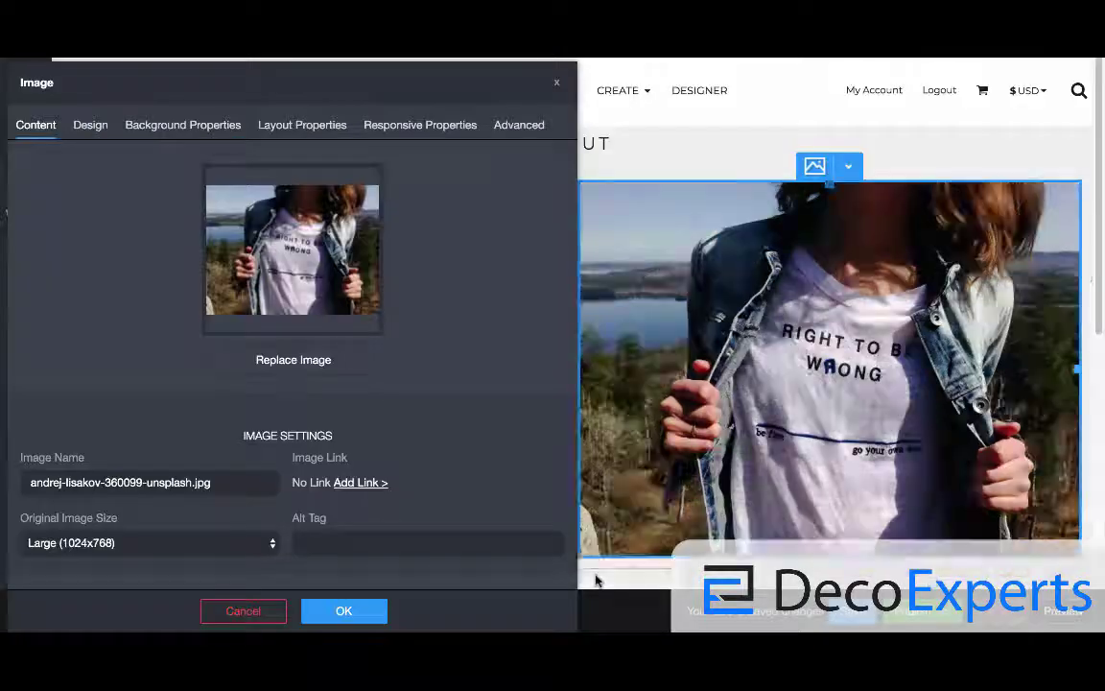
pyautogui.click(355, 617)
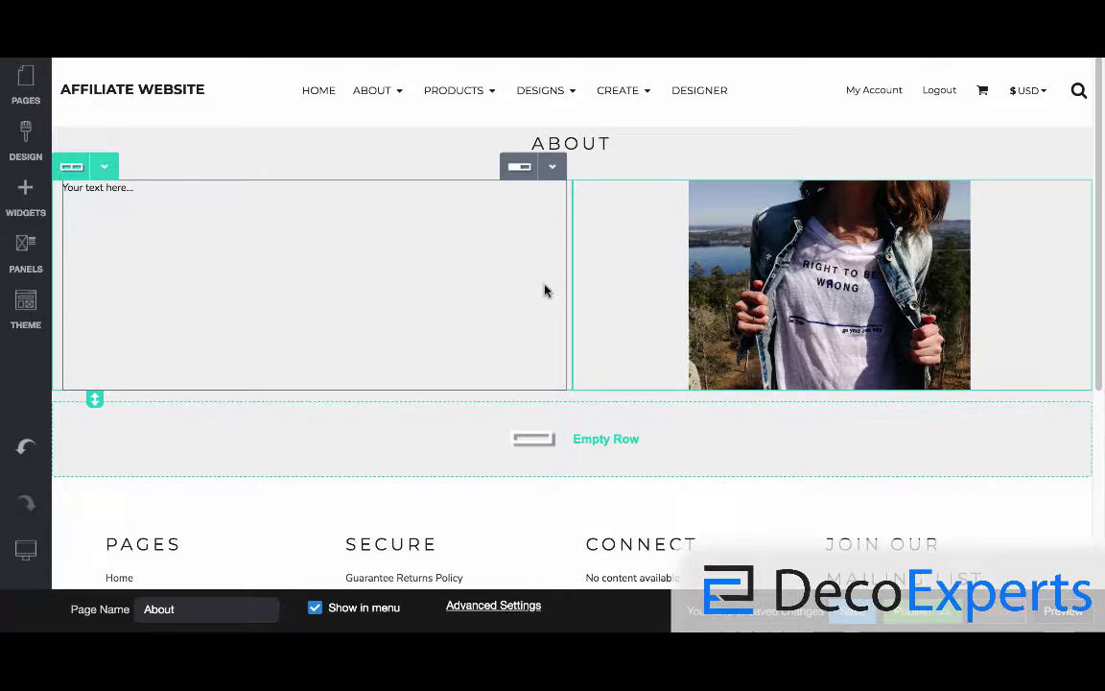
# Step: Add a Form widget below the placeholder text in the left column of the About page
pyautogui.click(25, 85)
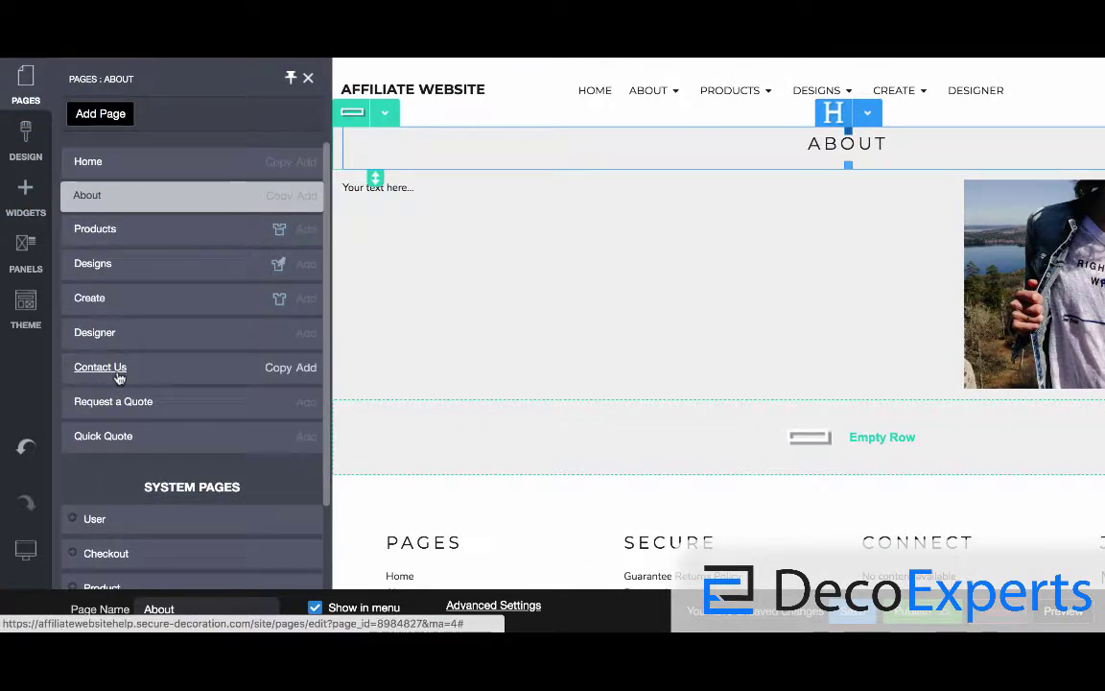
pyautogui.click(35, 220)
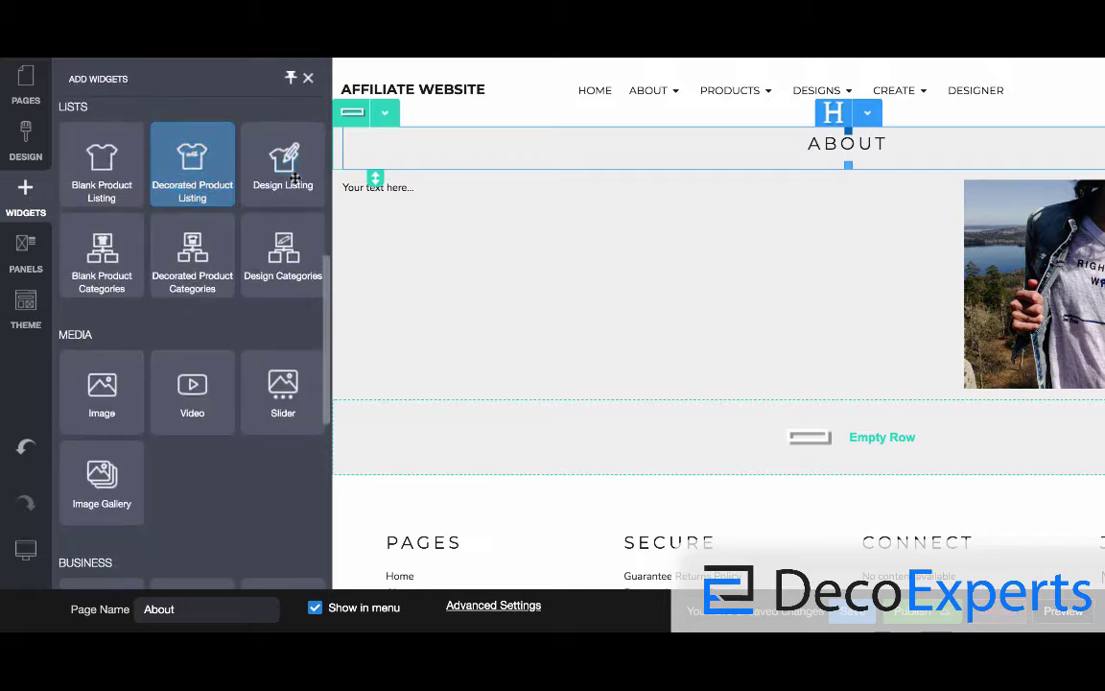
pyautogui.scroll(5, 328, 291)
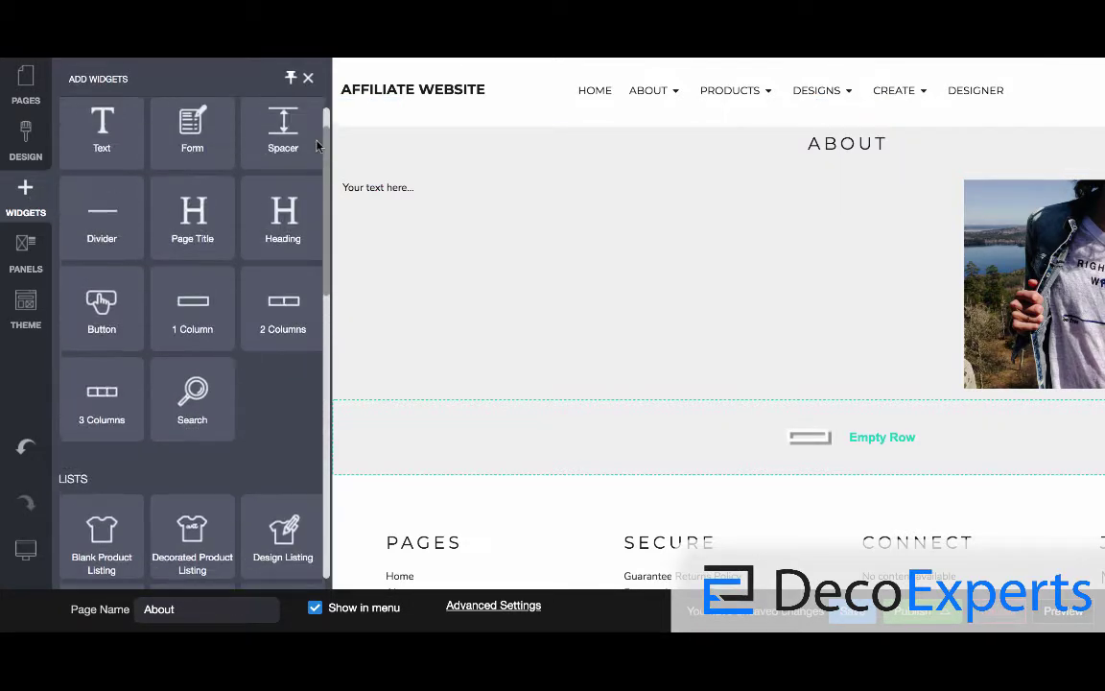
pyautogui.moveTo(283, 172); pyautogui.dragTo(230, 187)
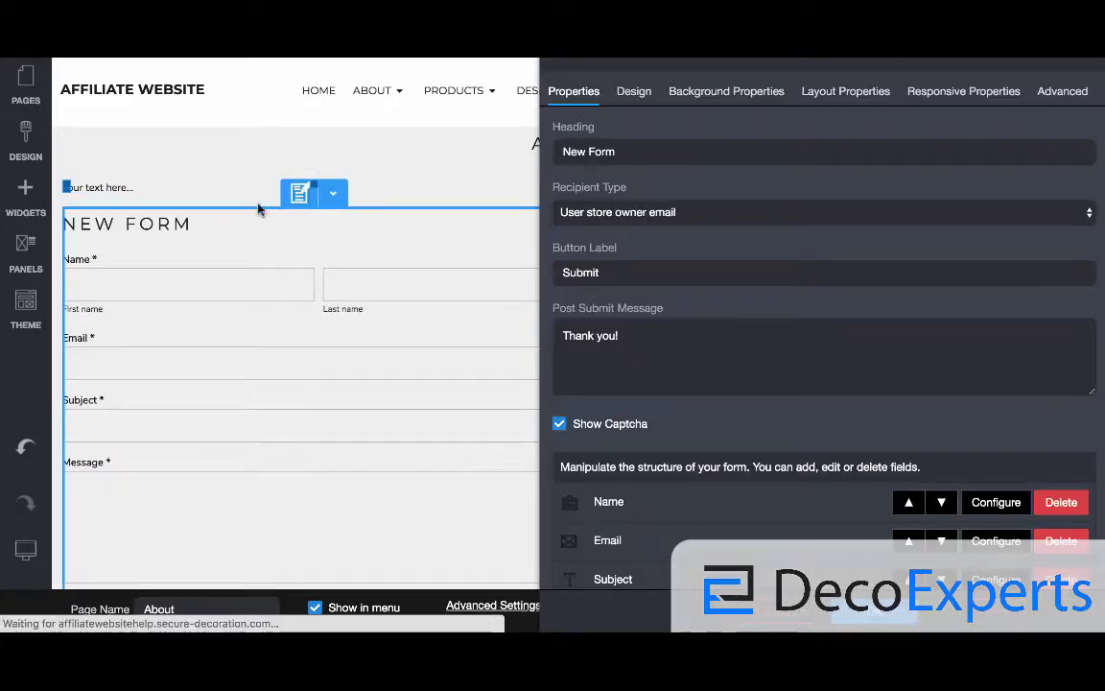
# Step: Change the form's heading to "Send Us a Message" and close its settings
pyautogui.click(617, 153)
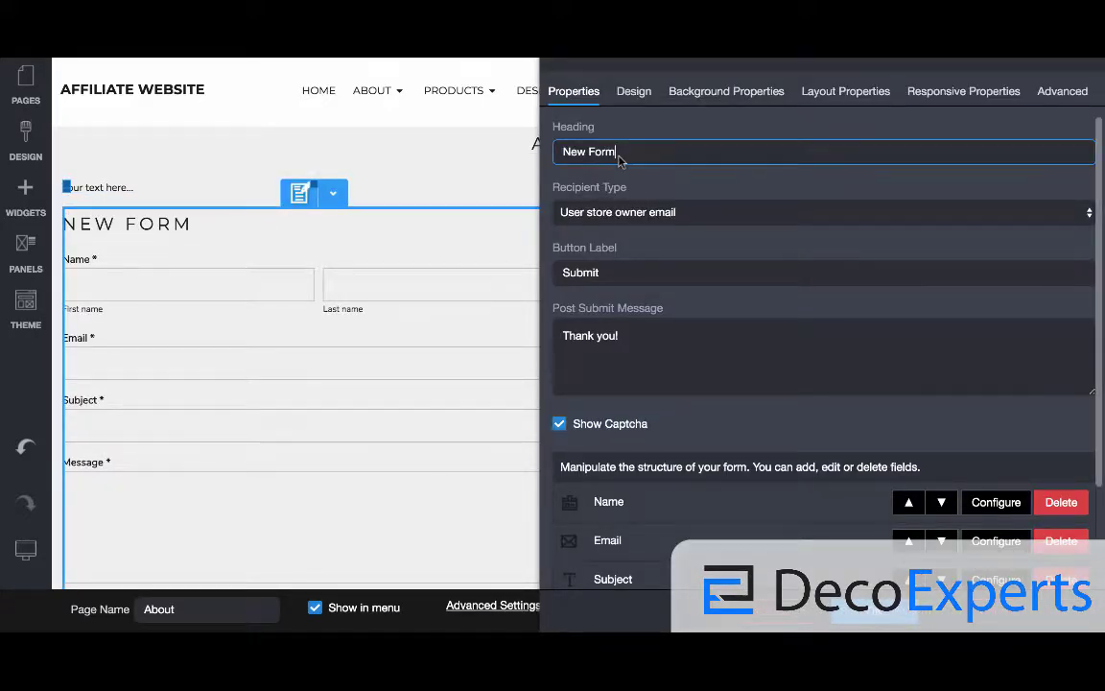
pyautogui.hotkey('ctrl', 'a')
pyautogui.write('c')
pyautogui.press('BackSpace')
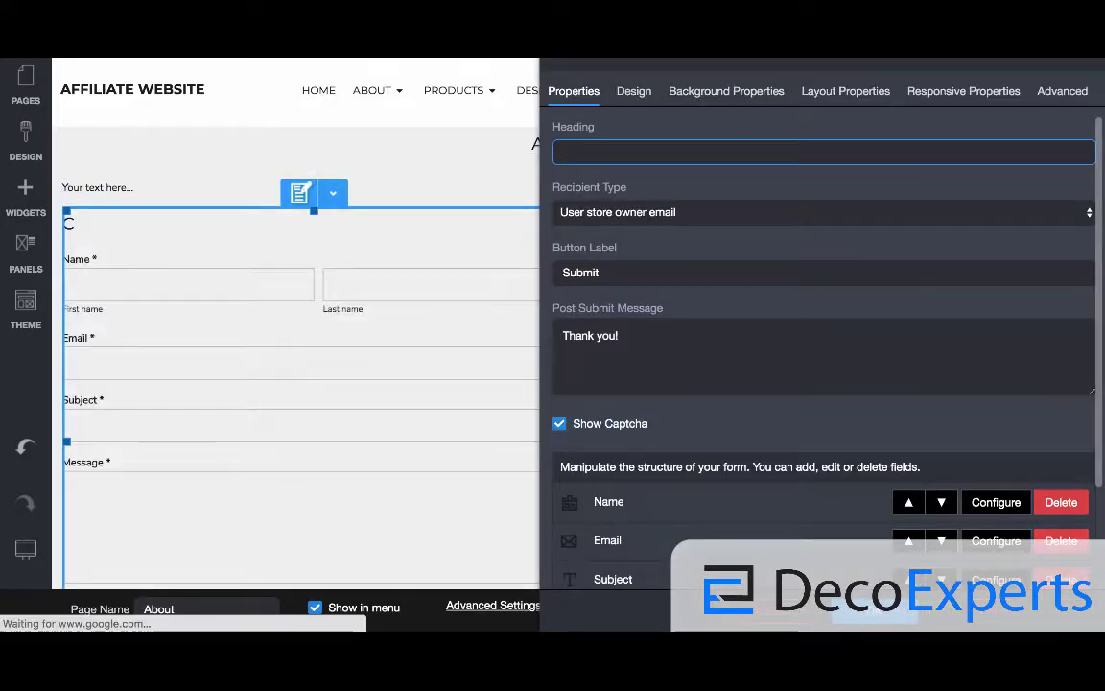
pyautogui.write('Send Us a Message')
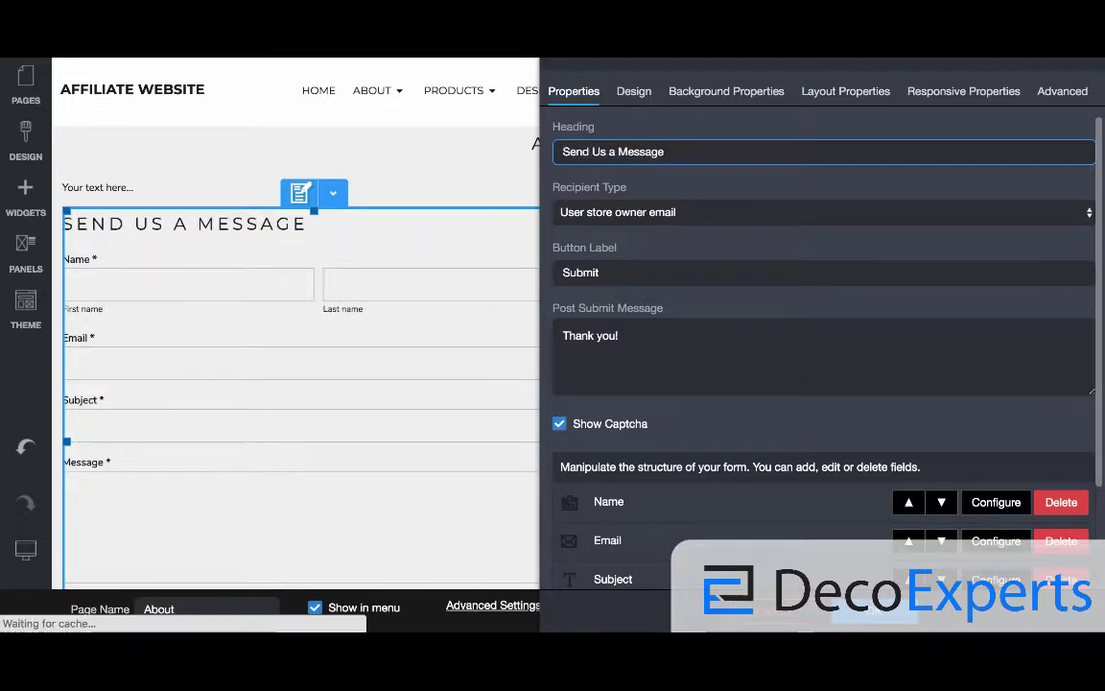
pyautogui.click(529, 433)
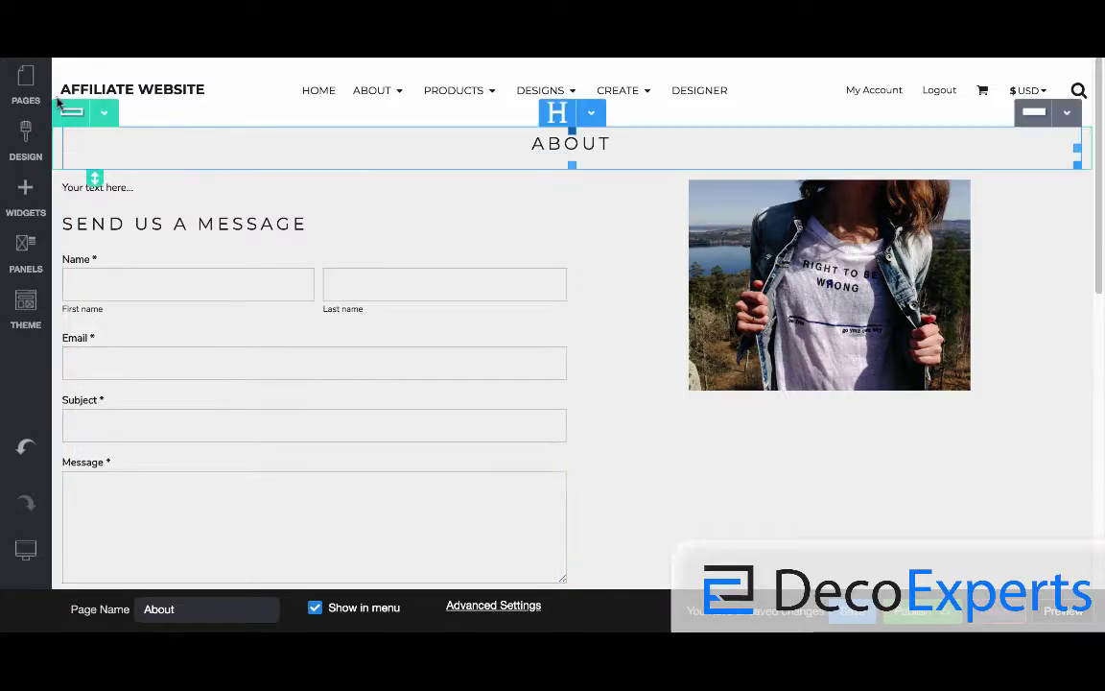
# Step: Open the Products page and set the decorated product listing's Product Name option to Show on Image
pyautogui.click(26, 87)
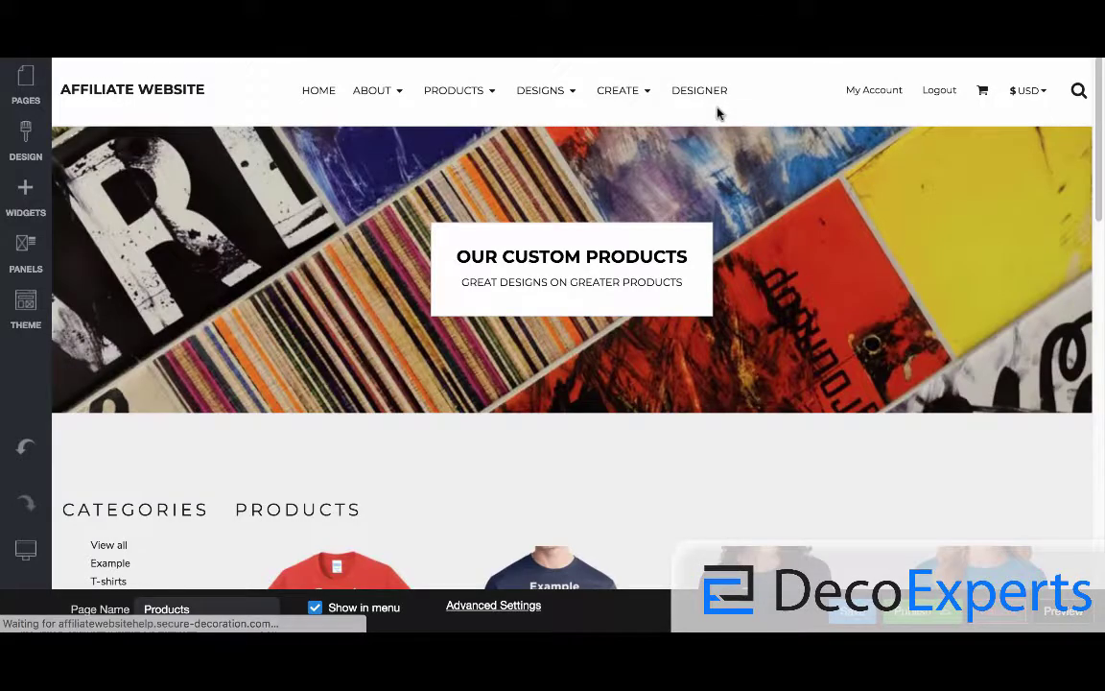
pyautogui.moveTo(1101, 175); pyautogui.dragTo(1102, 233)
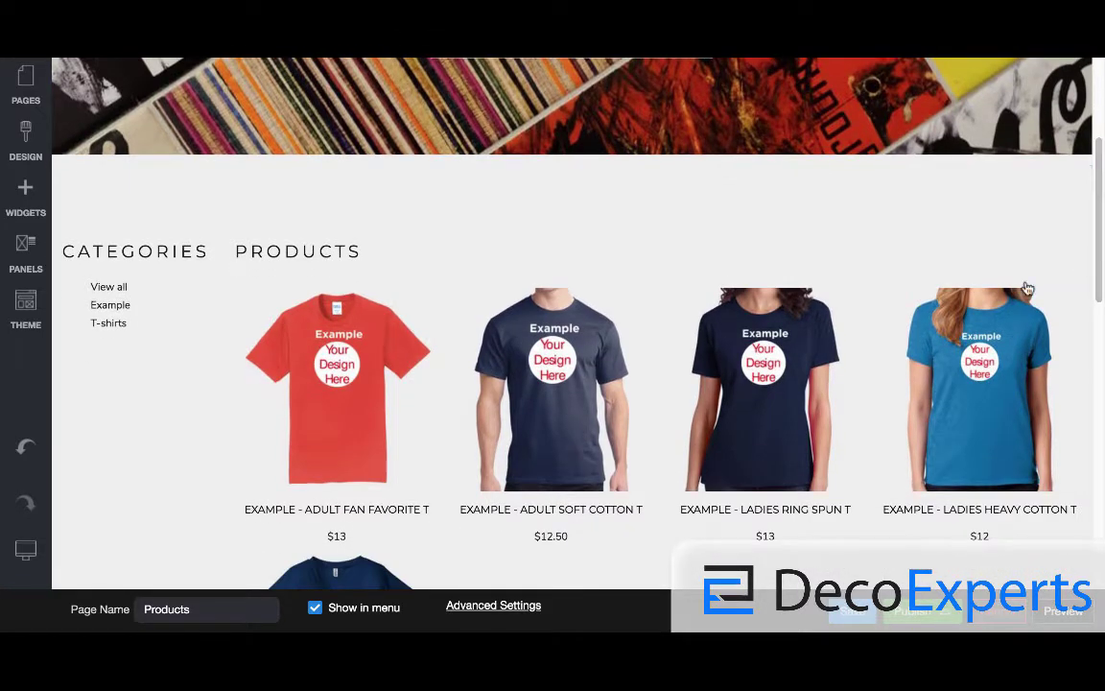
pyautogui.doubleClick(544, 307)
pyautogui.click(98, 95)
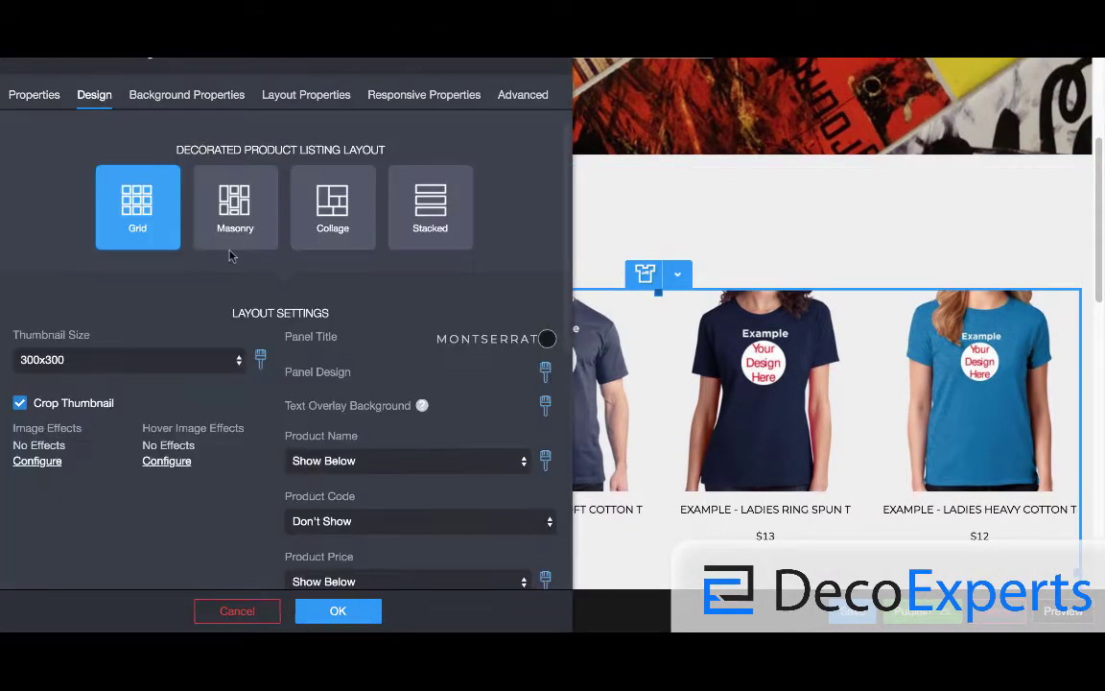
pyautogui.click(381, 459)
pyautogui.click(379, 399)
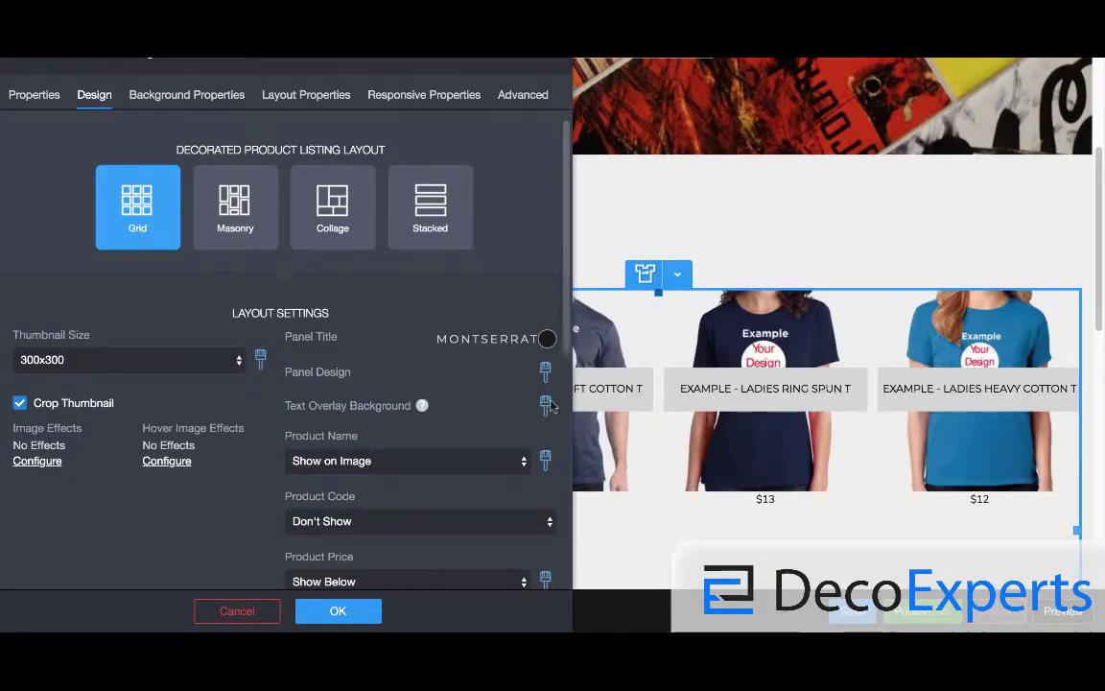
pyautogui.click(555, 59)
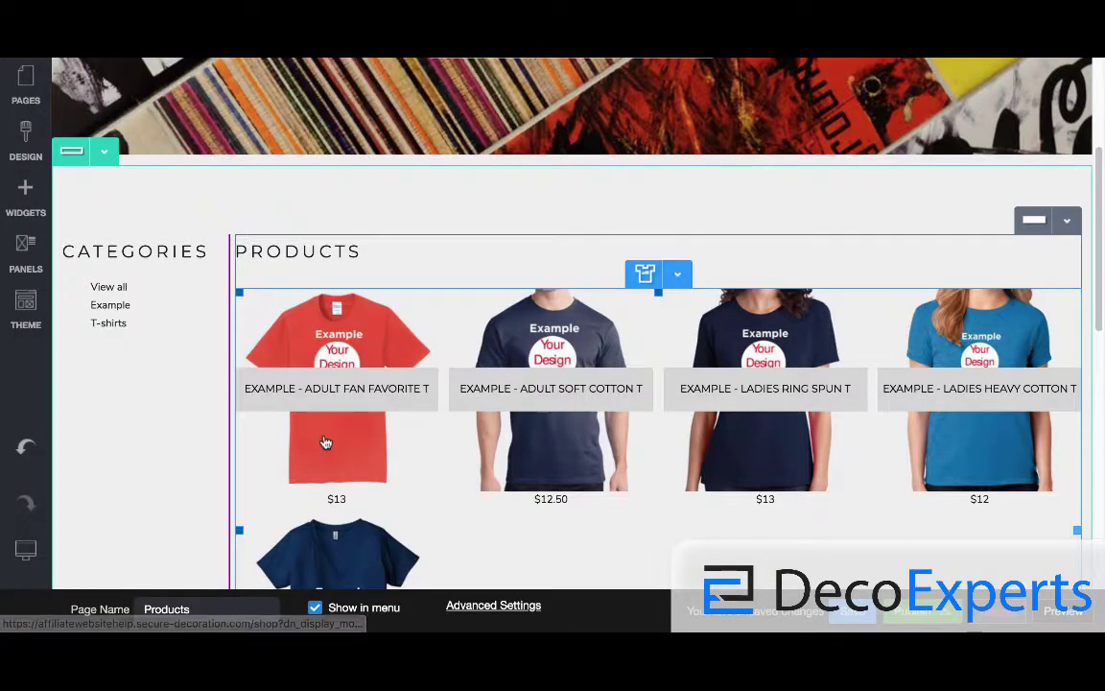
# Step: Rename the Products page to "Shop Products"
pyautogui.click(145, 609)
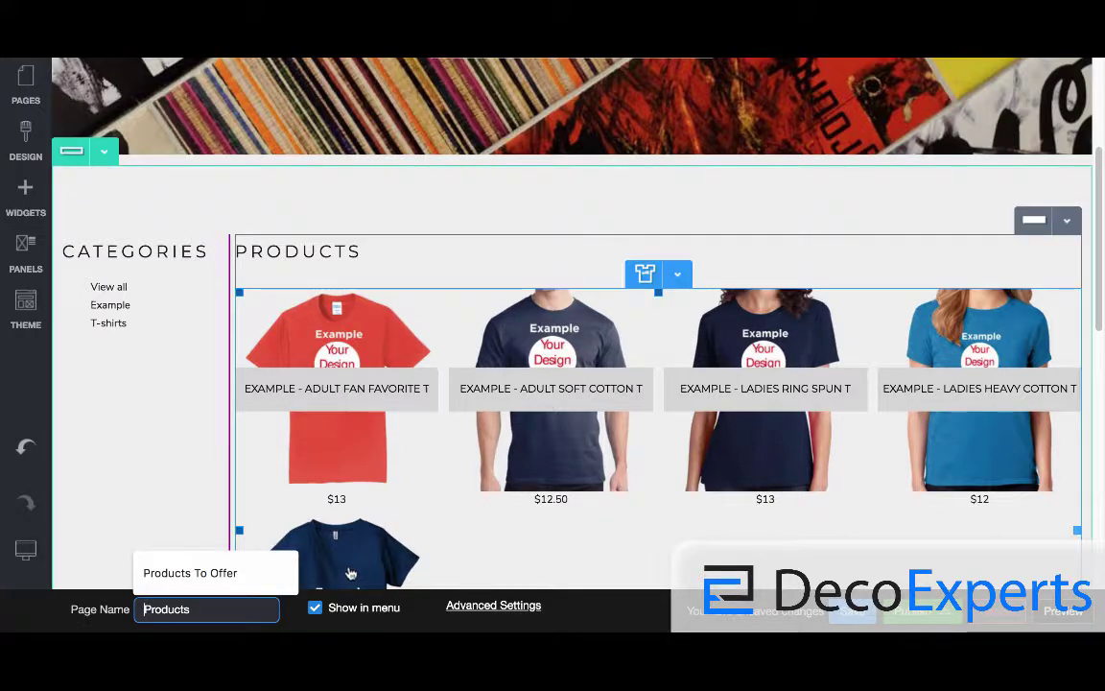
pyautogui.write('Shop')
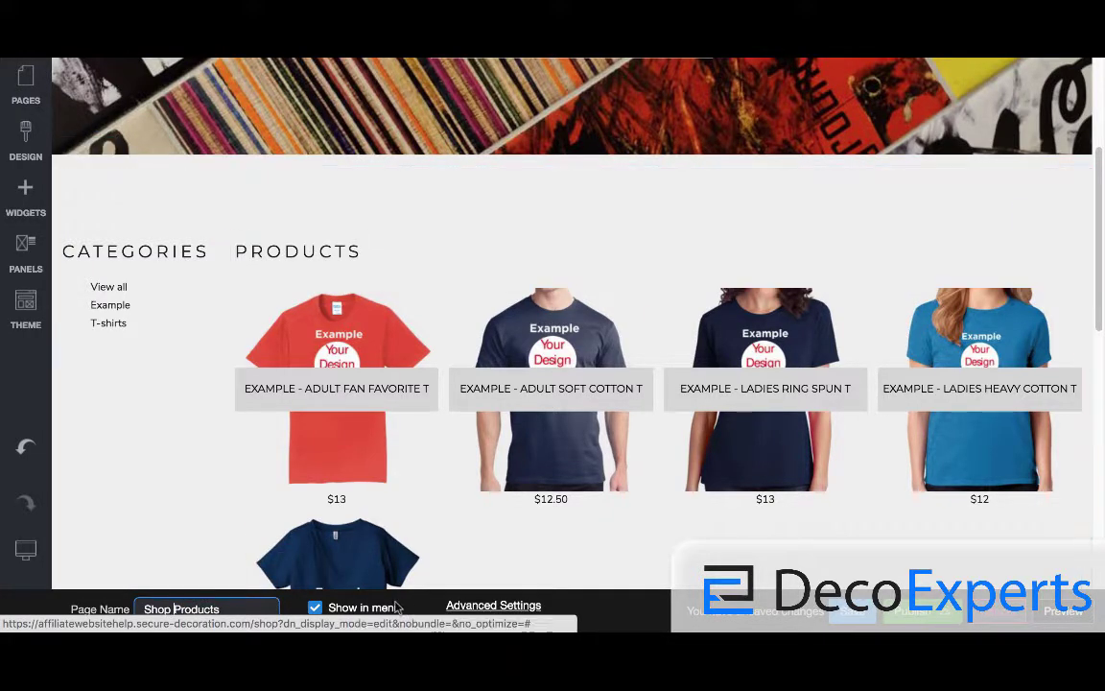
# Step: Save the Shop Products page and close the save confirmation
pyautogui.press('Return')
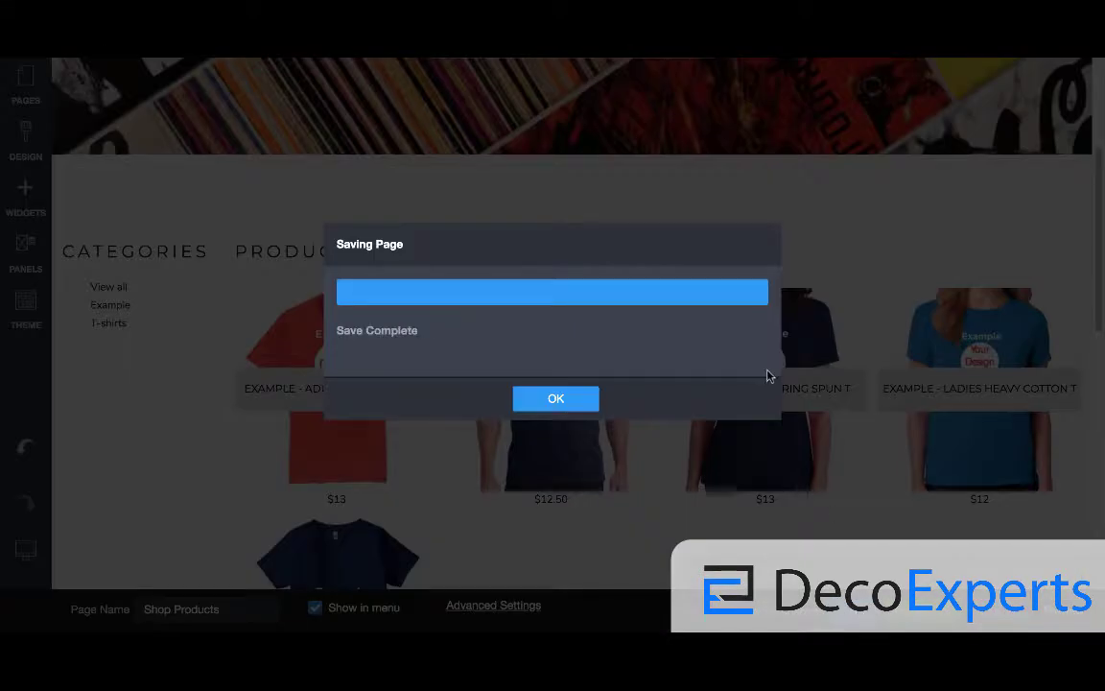
pyautogui.click(565, 407)
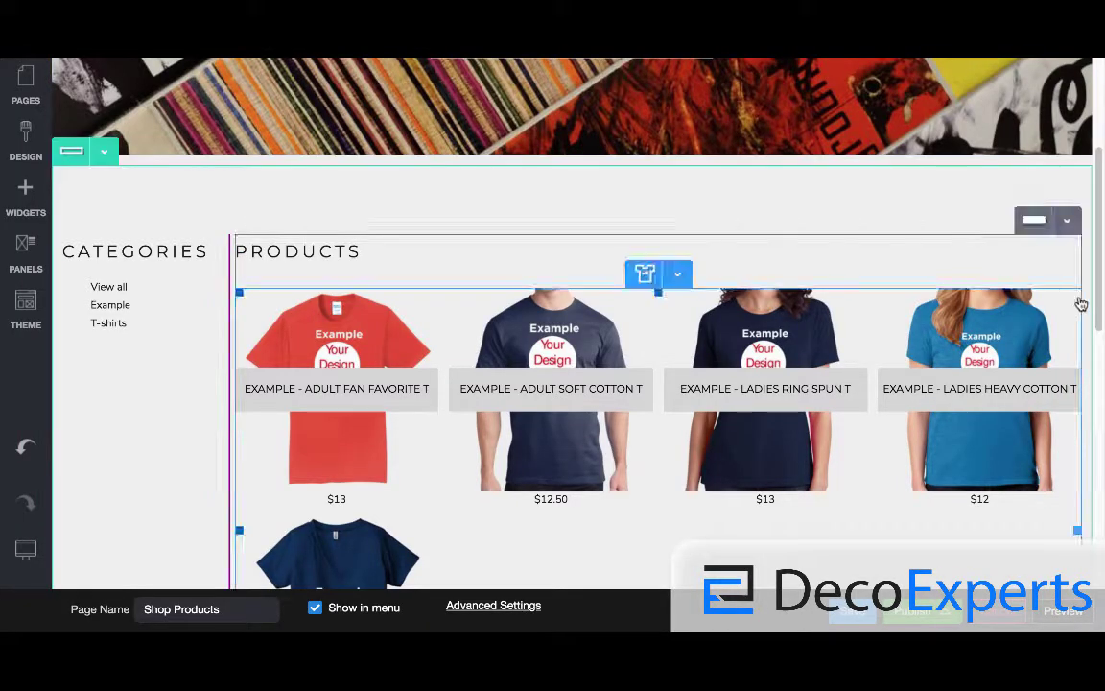
pyautogui.scroll(3, 1081, 154)
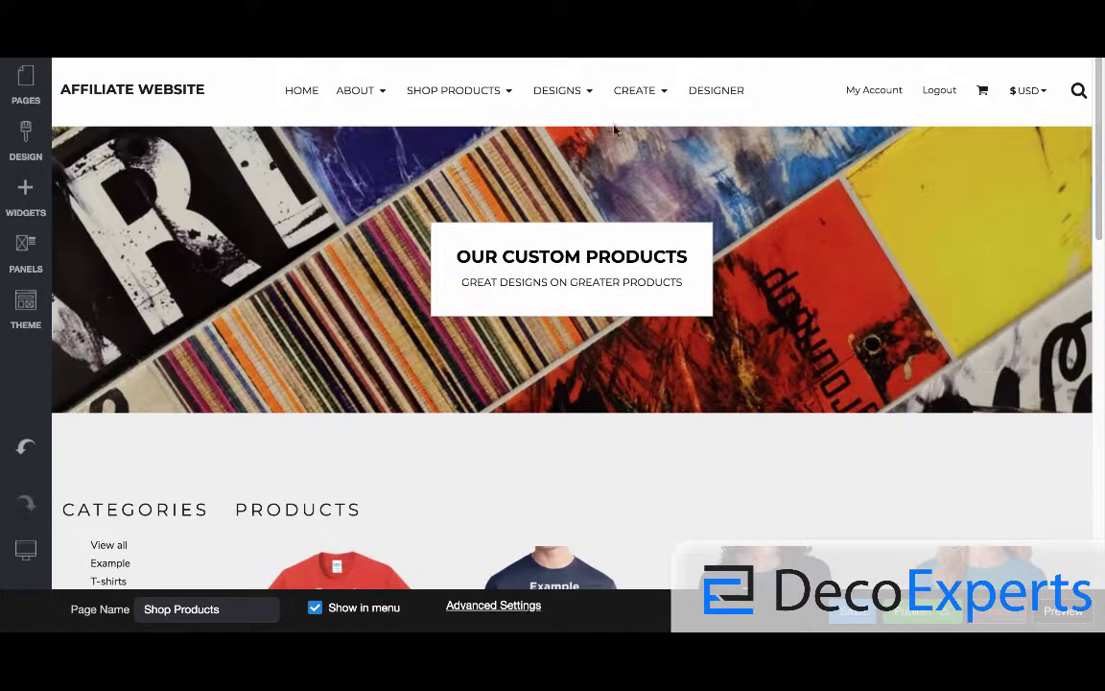
# Step: Open the Designs page, rename it to "Browse Designs" and save it
pyautogui.click(15, 91)
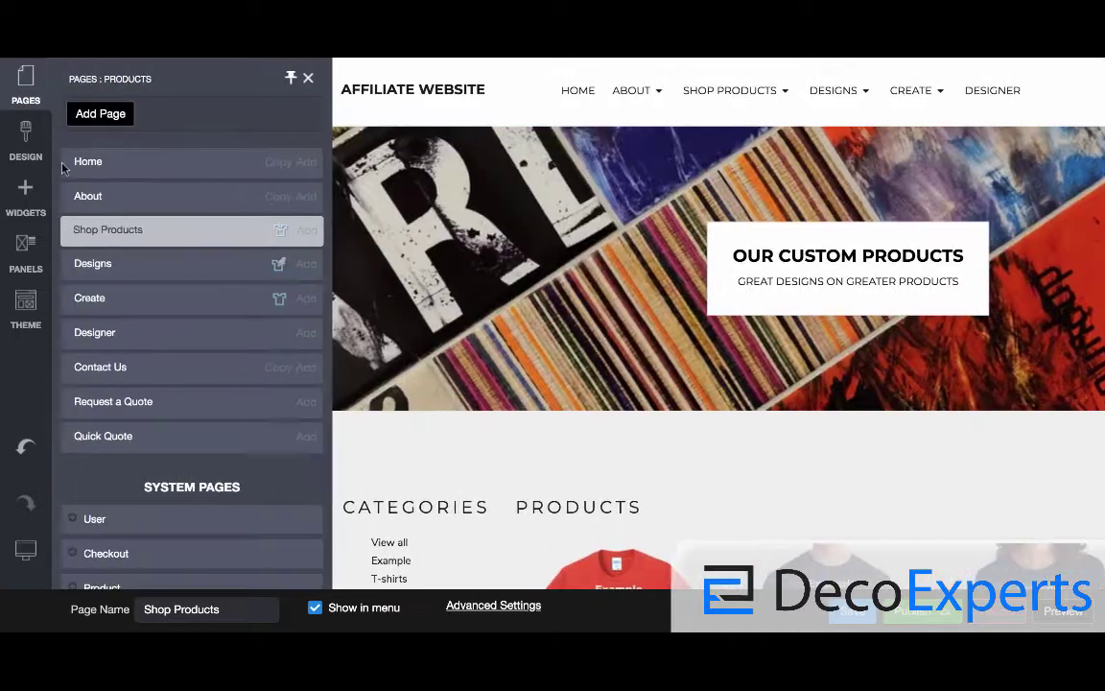
pyautogui.click(98, 267)
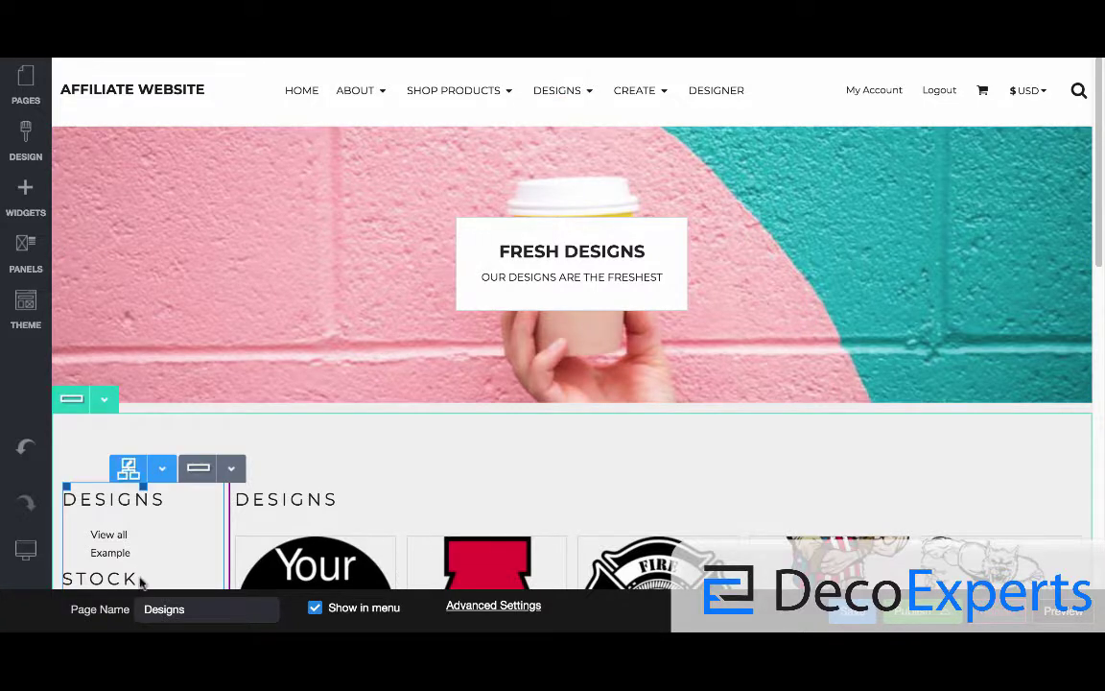
pyautogui.click(274, 609)
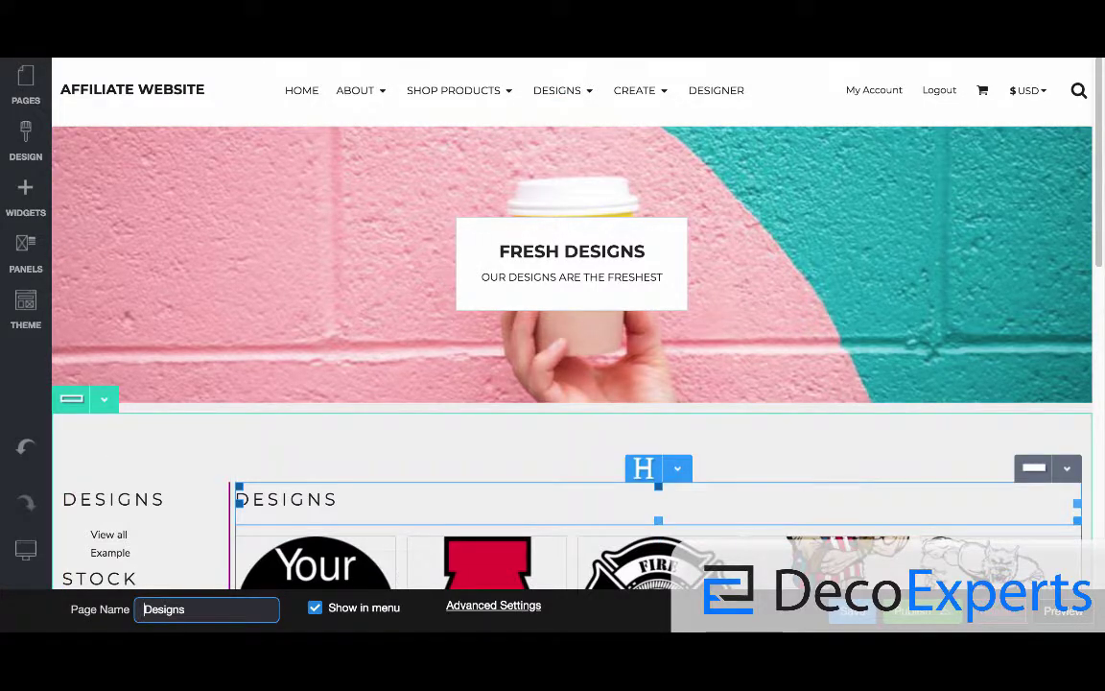
pyautogui.write('Browse')
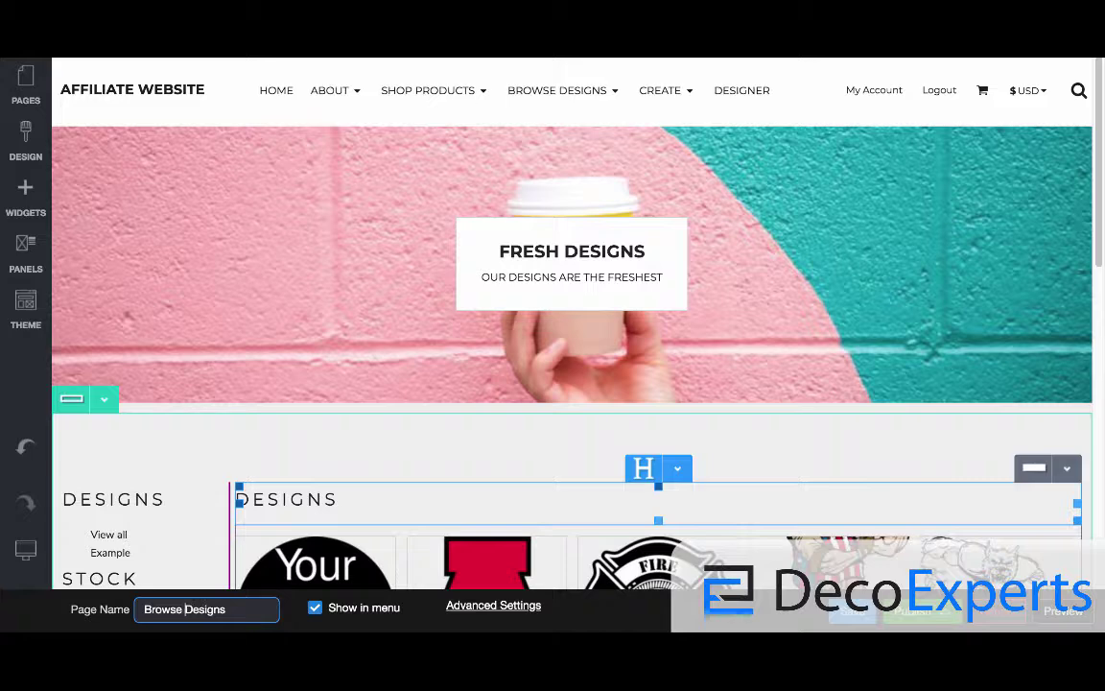
pyautogui.press('Return')
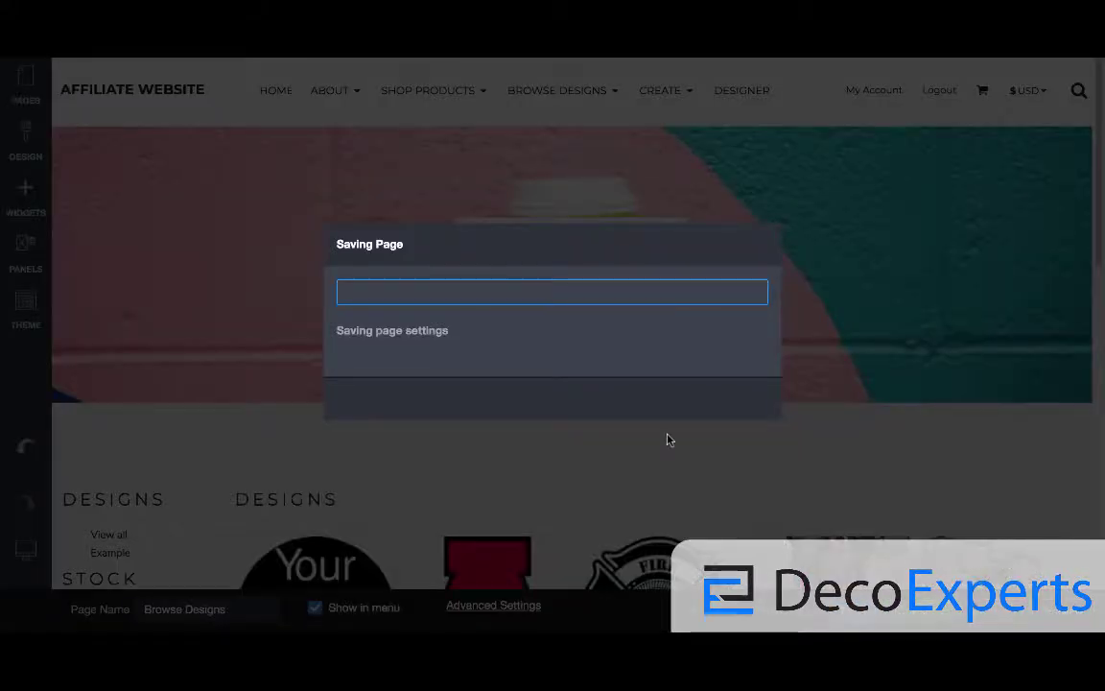
pyautogui.click(559, 401)
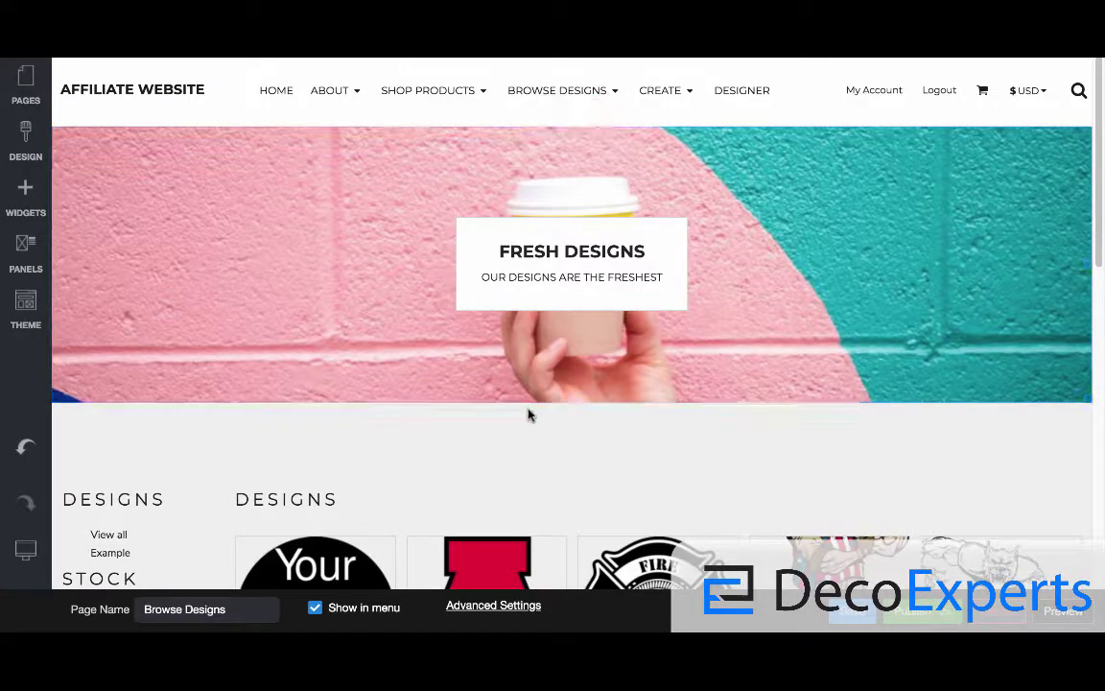
# Step: Open the Create page, rename it to "Customizable Products" and save it
pyautogui.click(26, 80)
pyautogui.click(91, 299)
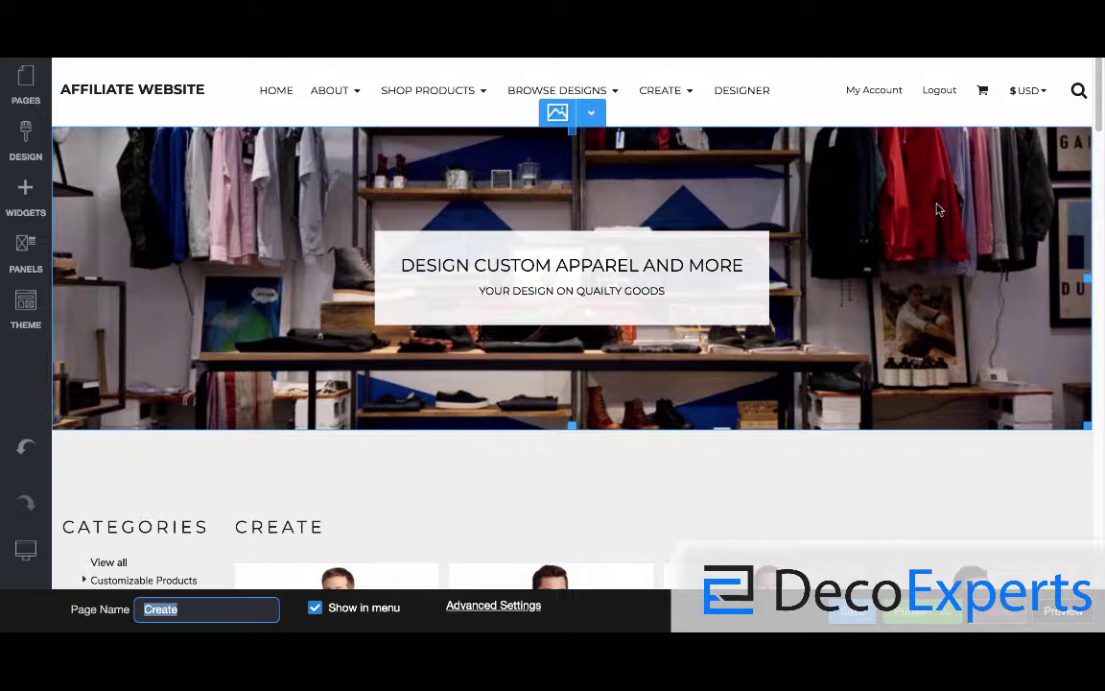
pyautogui.write('Customizable')
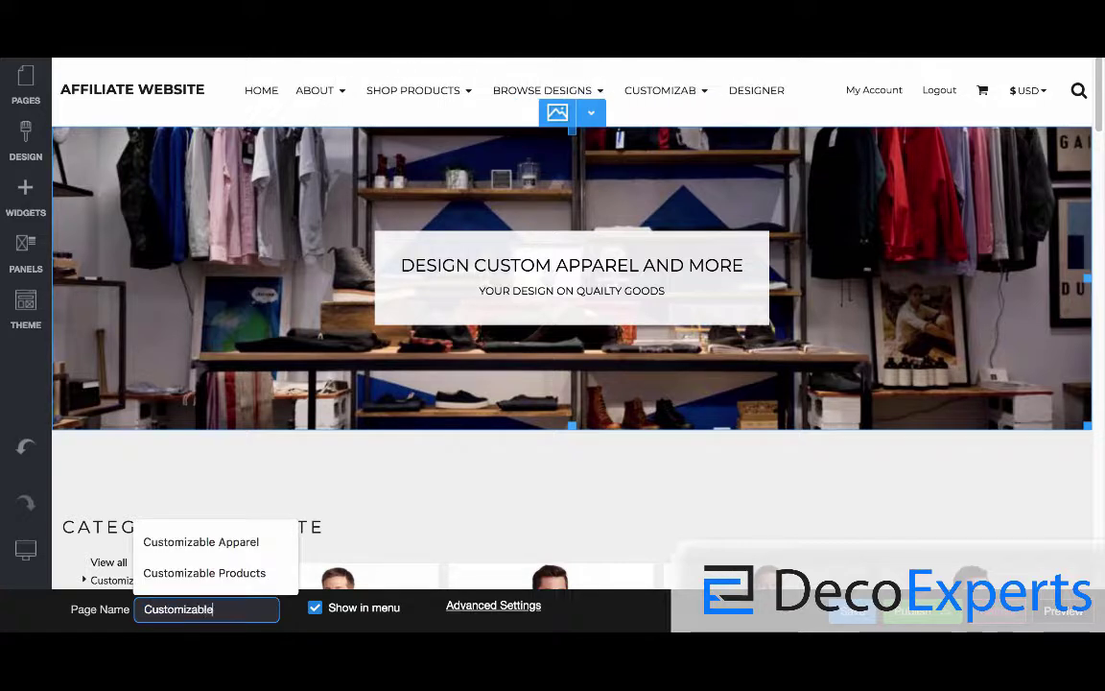
pyautogui.write('Products')
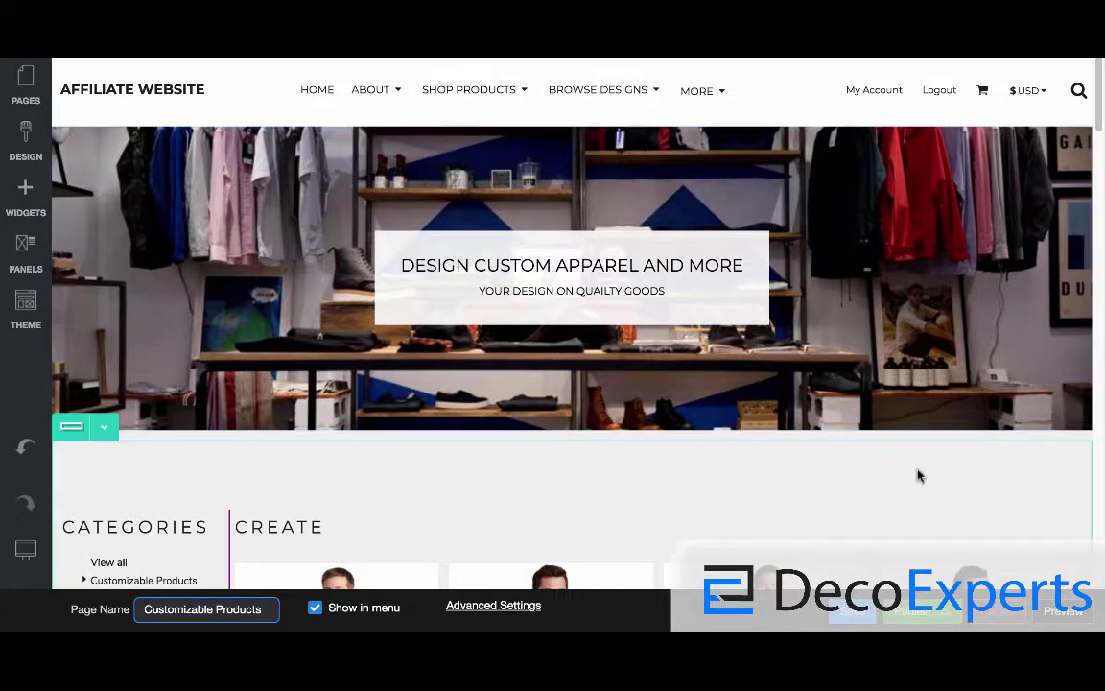
pyautogui.click(848, 614)
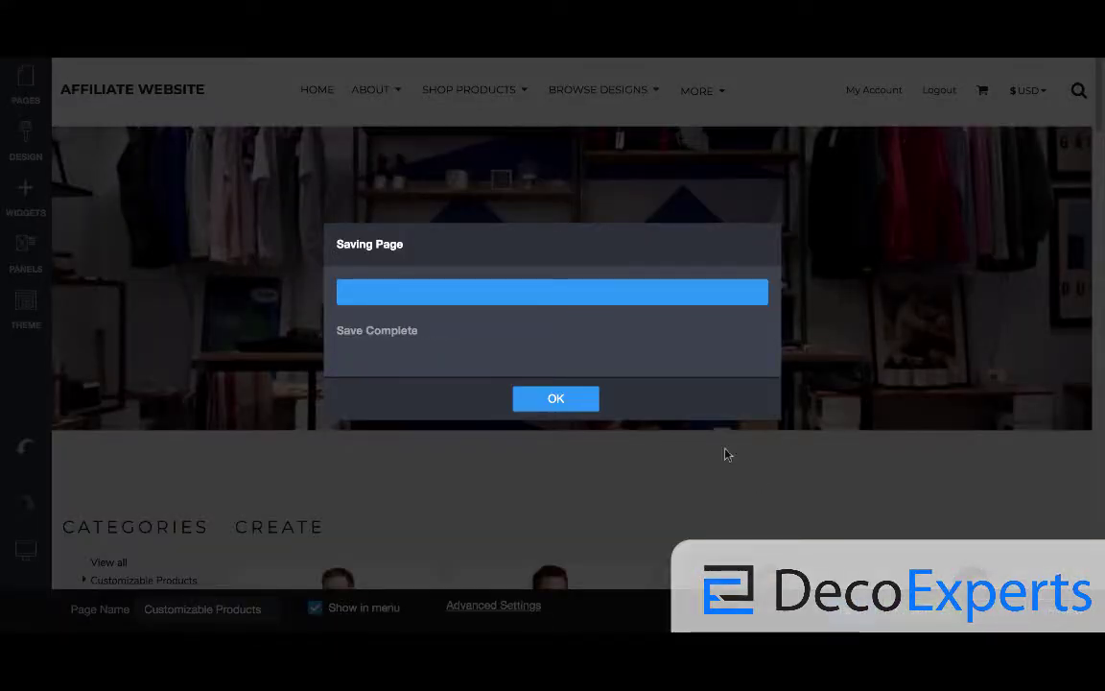
pyautogui.click(578, 402)
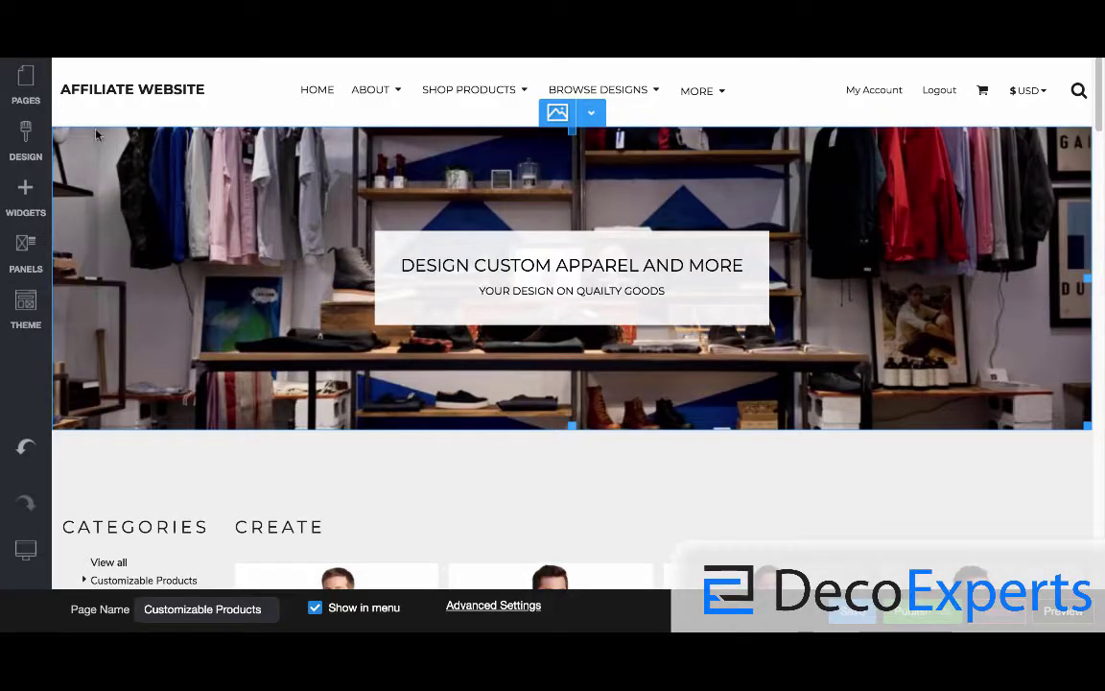
# Step: Open the Designer page, rename it to "Start Designing" and save it
pyautogui.click(26, 84)
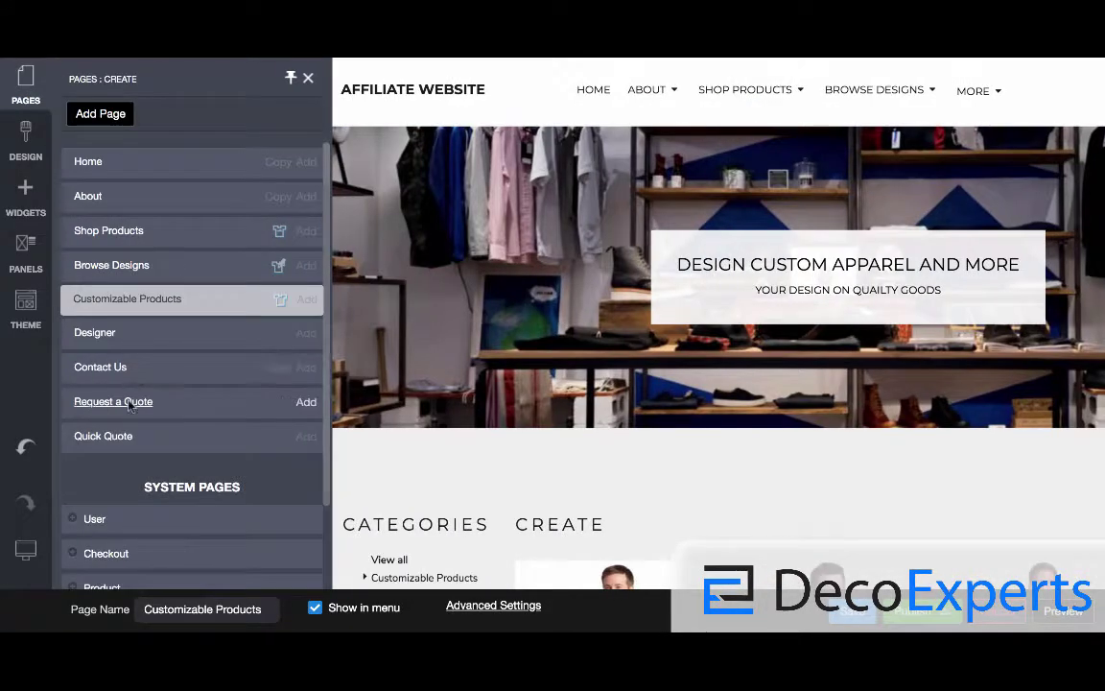
pyautogui.click(127, 338)
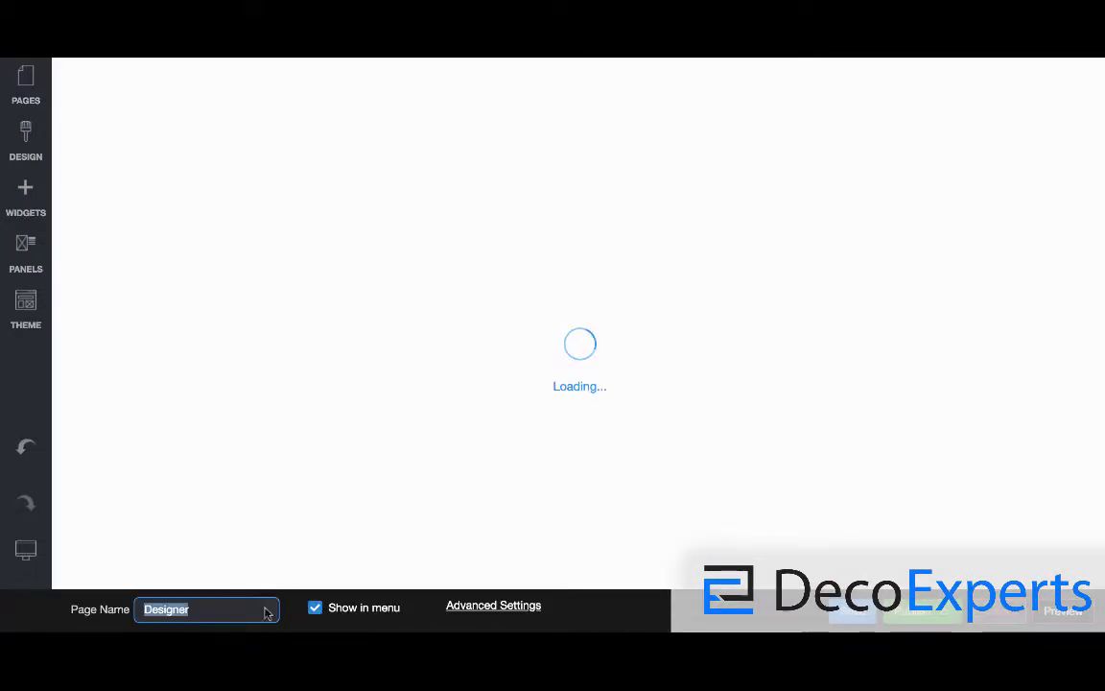
pyautogui.write('Start D')
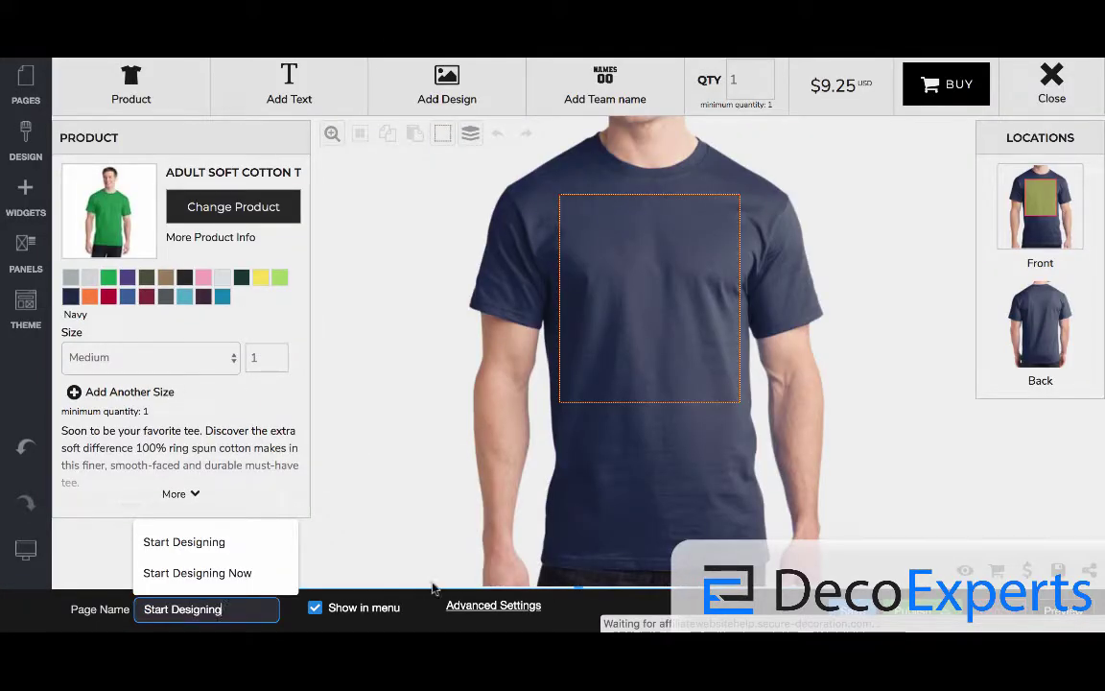
pyautogui.press('Return')
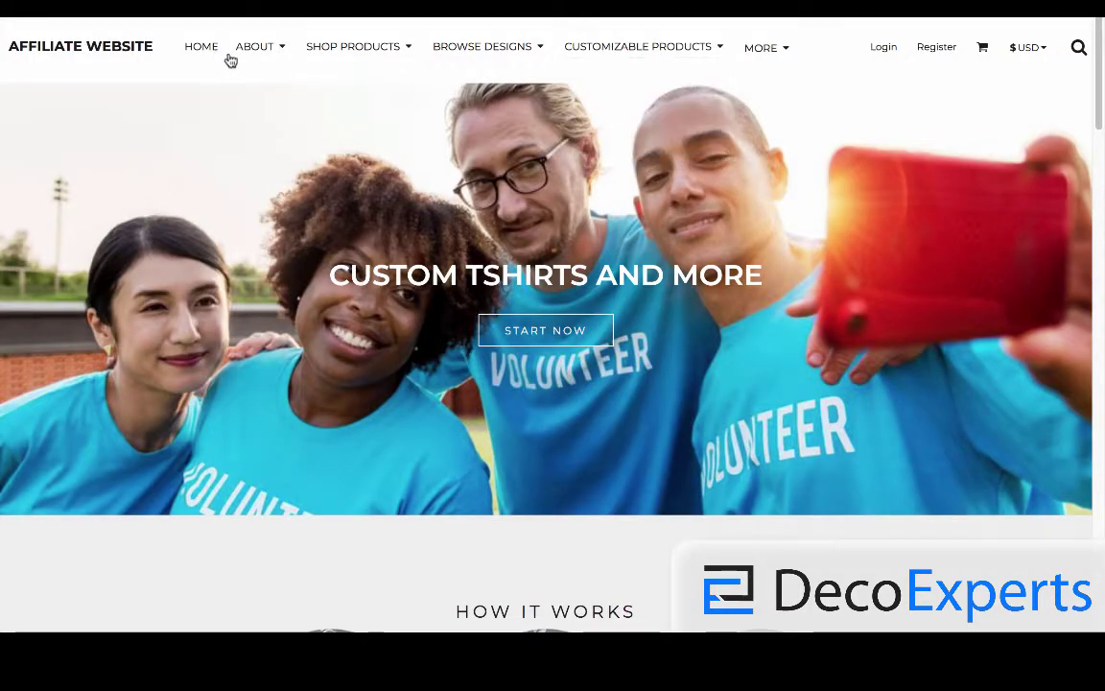
# Step: Check the renamed pages in the site preview's navigation, including the Customizable Products and More submenus
pyautogui.moveTo(358, 62)
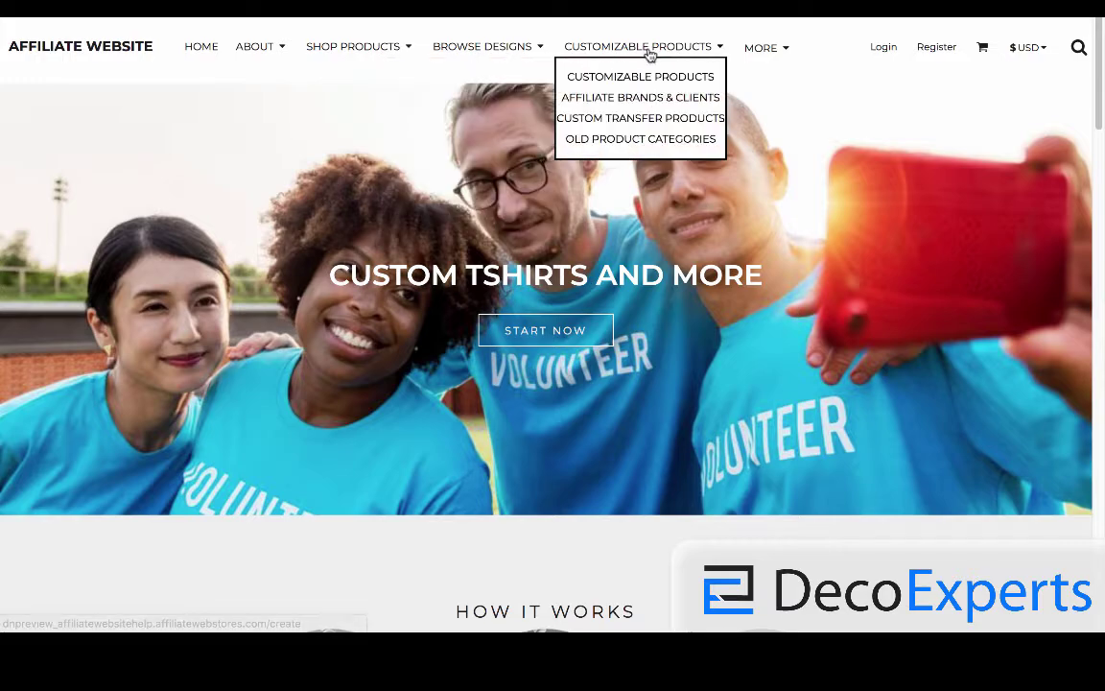
pyautogui.moveTo(764, 54)
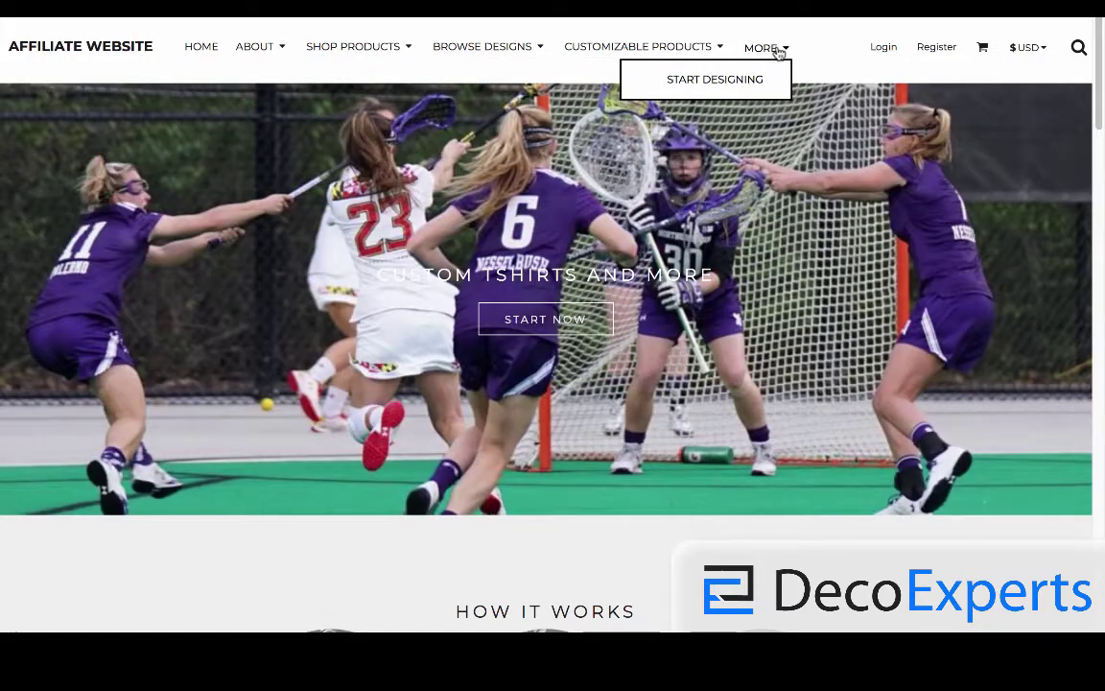